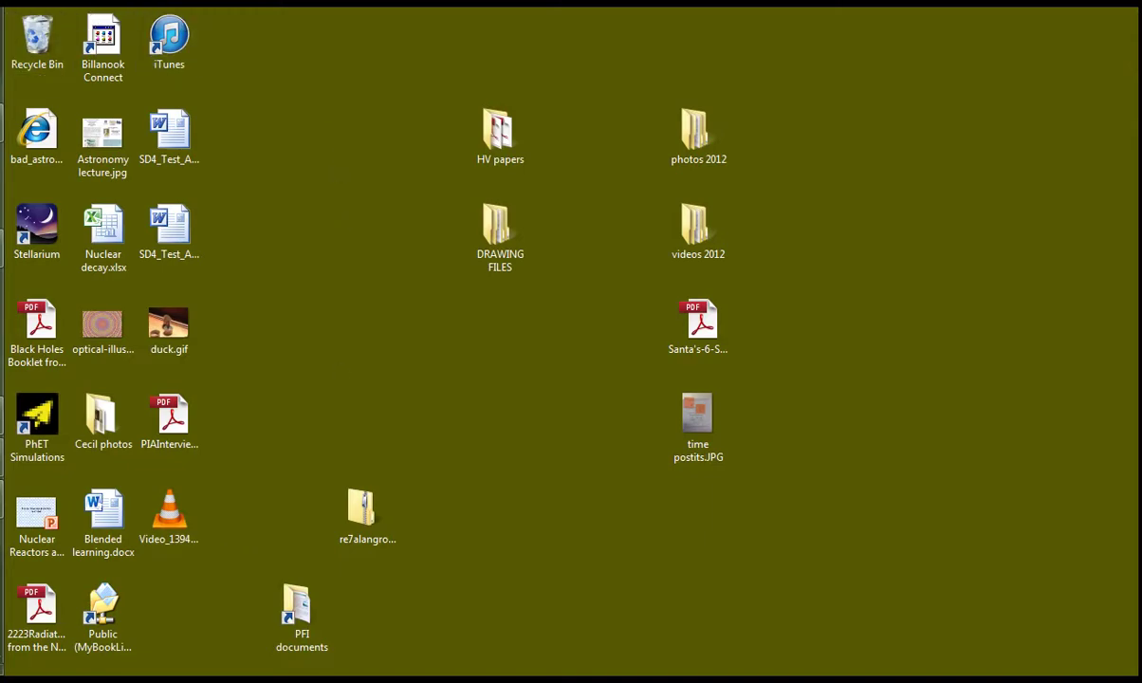
Step: Browse All Programs in the Start menu, then launch PhET Simulations from the desktop shortcut
click(10, 3)
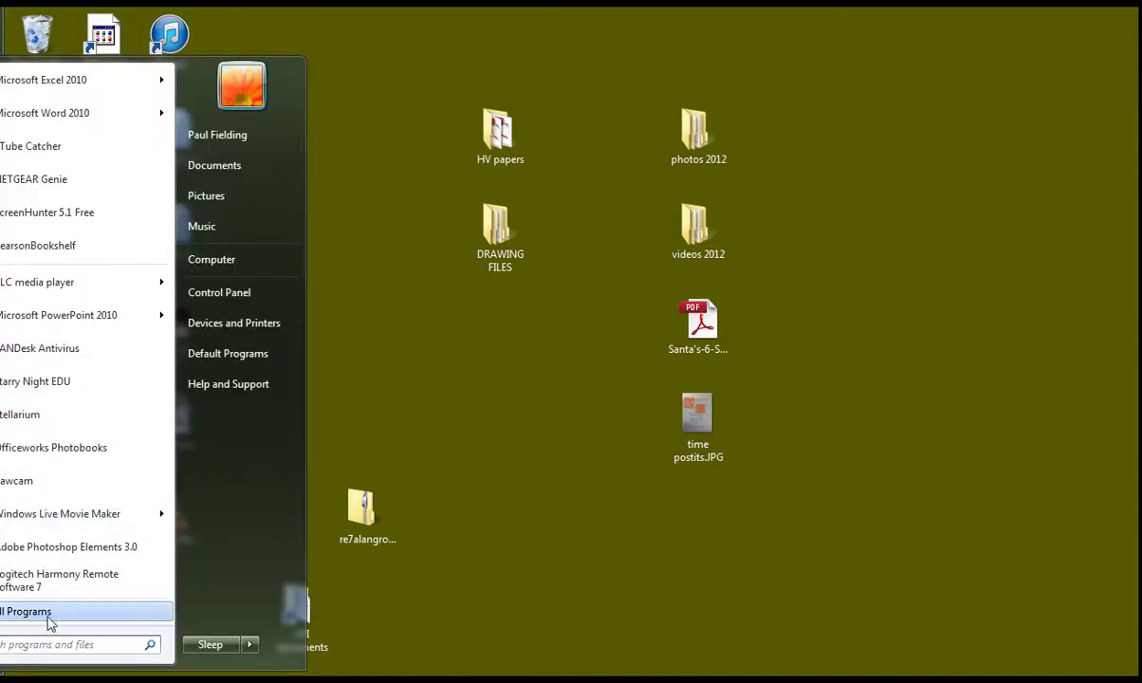
click(15, 615)
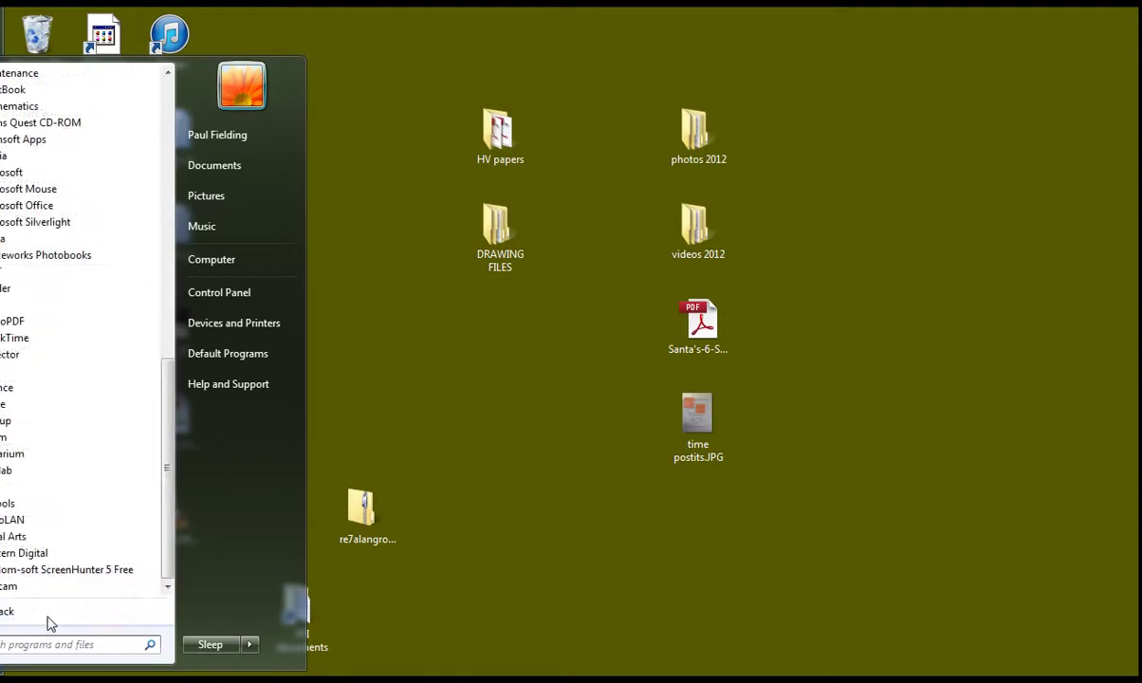
drag(170, 452, 171, 441)
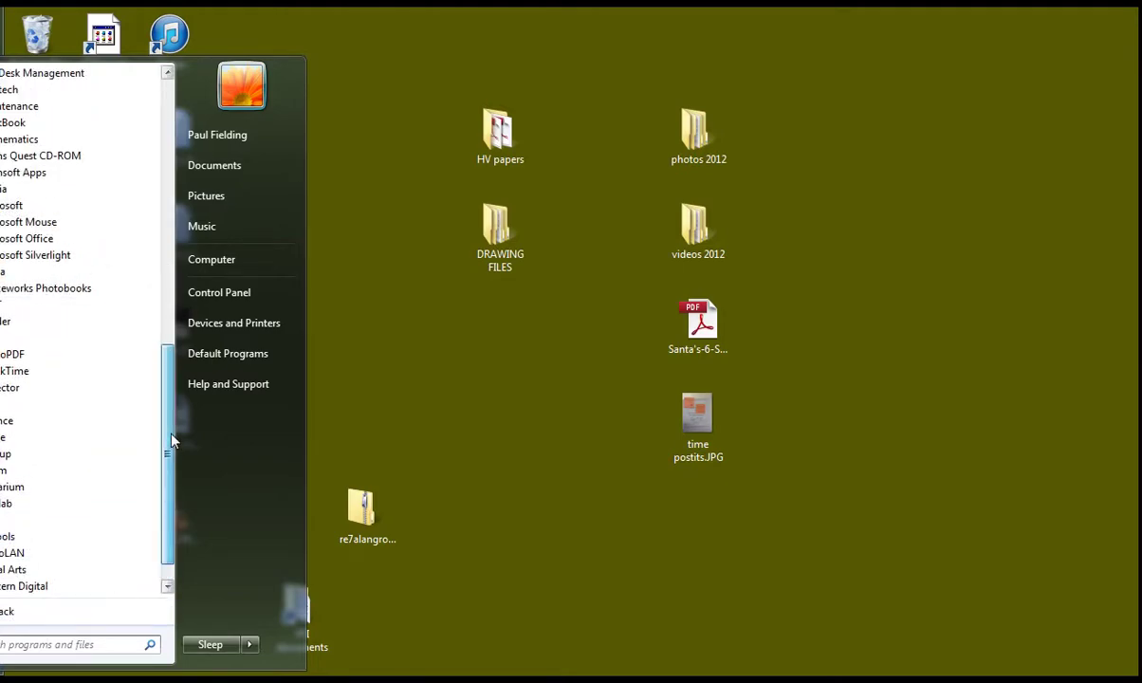
click(3, 423)
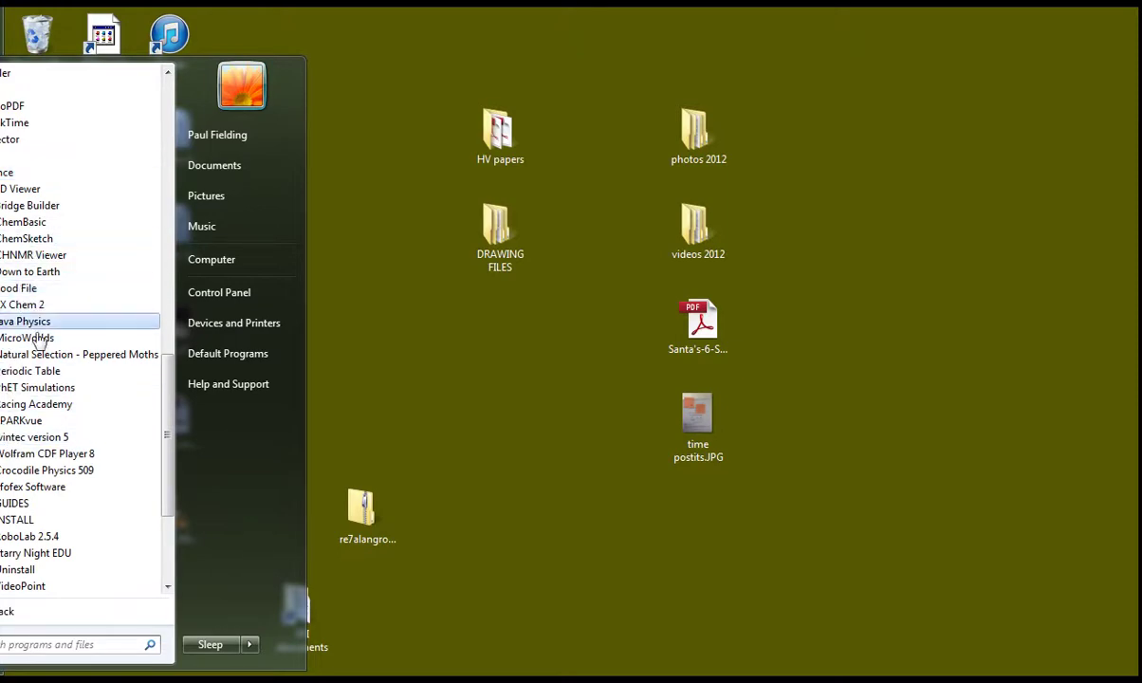
click(35, 389)
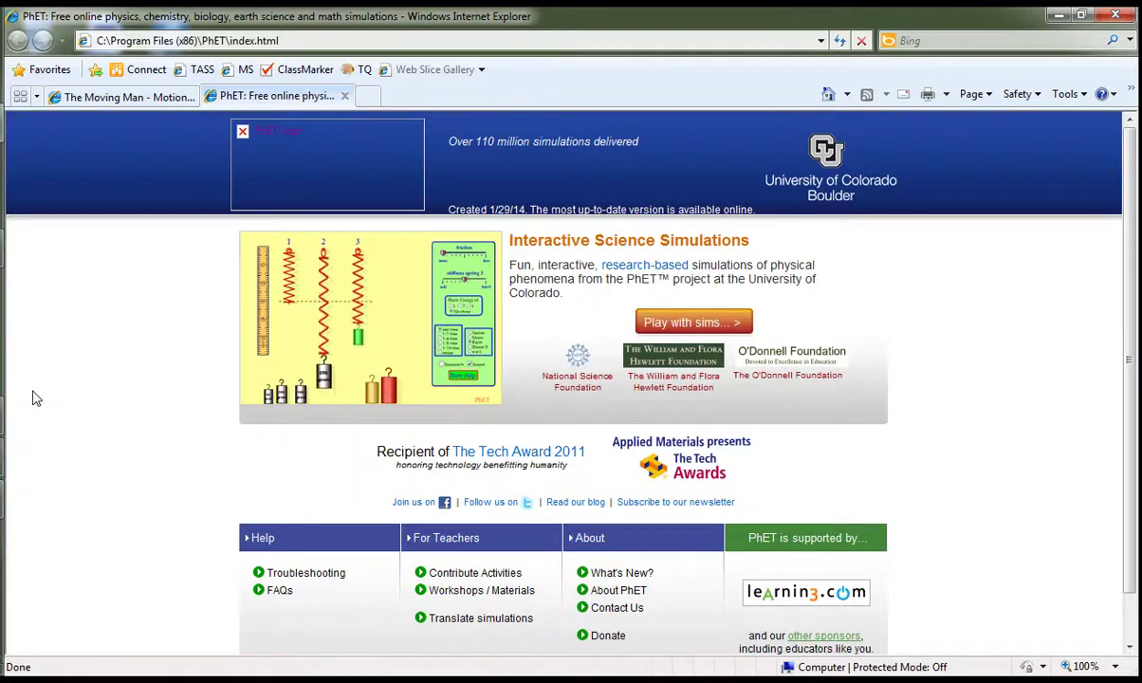
Step: Browse the simulations, filter to Physics, and scroll the grid to The Moving Man
click(694, 324)
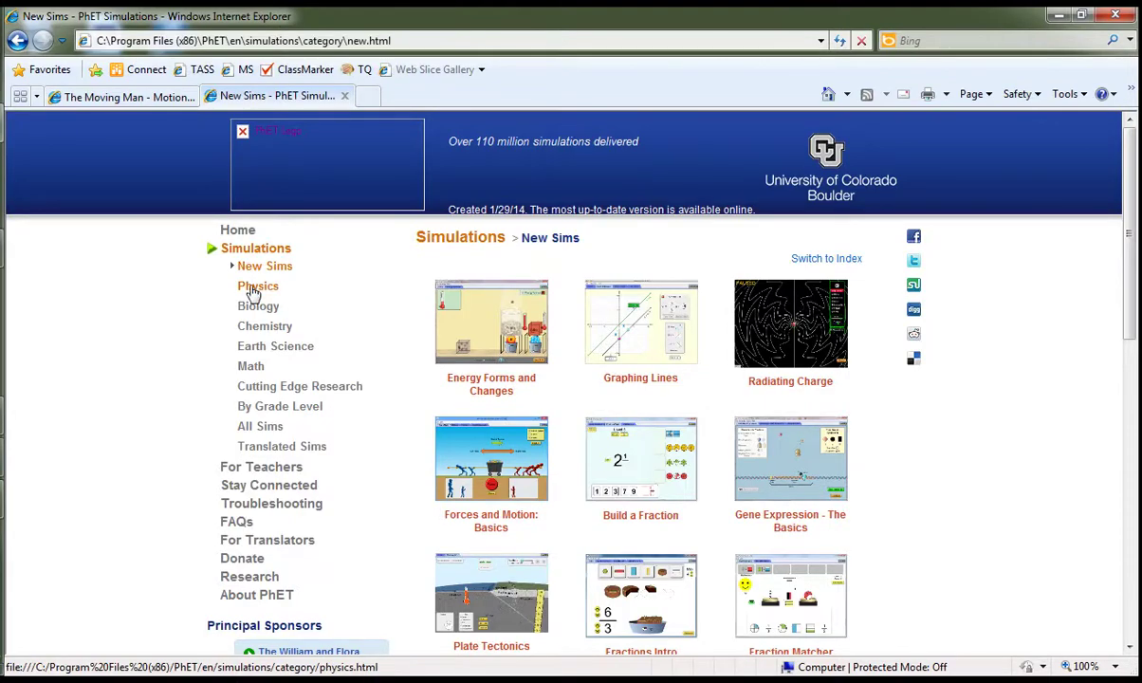
click(253, 287)
scroll(1023, 389, down, 3)
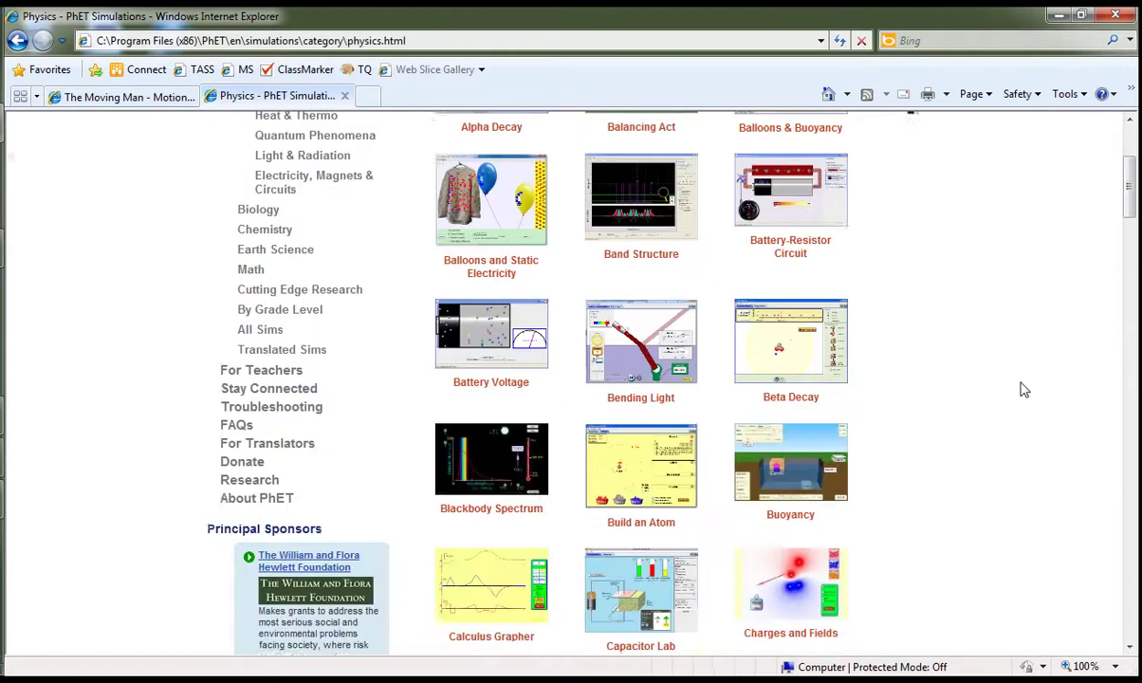
scroll(1024, 389, down, 10)
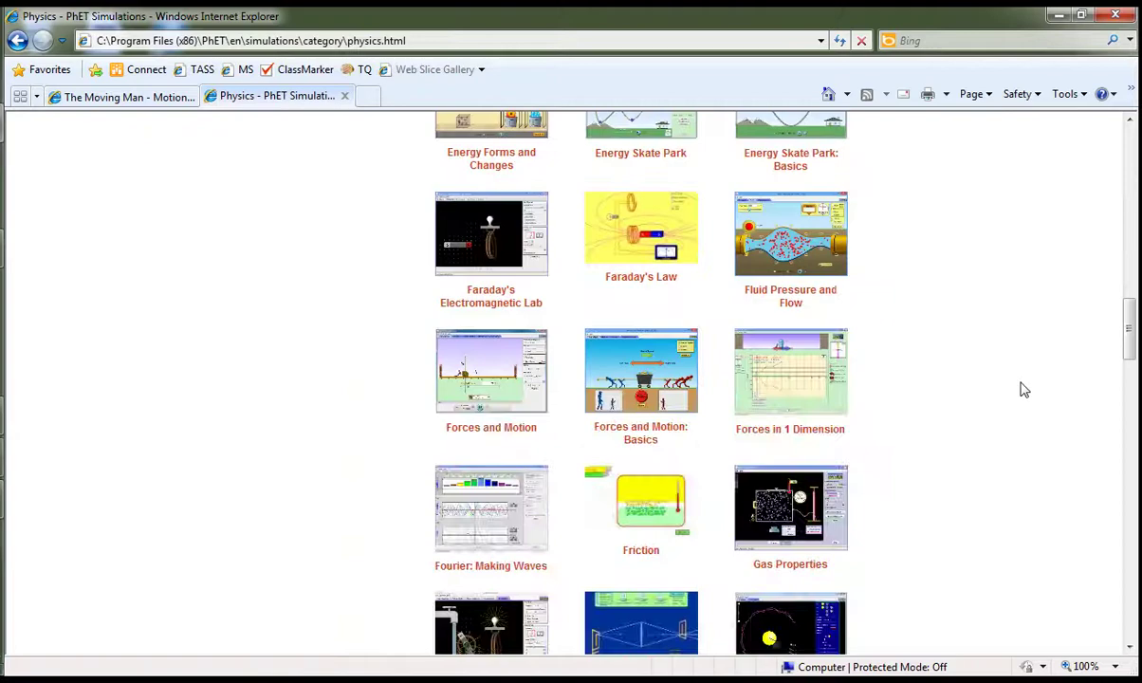
scroll(1023, 389, down, 10)
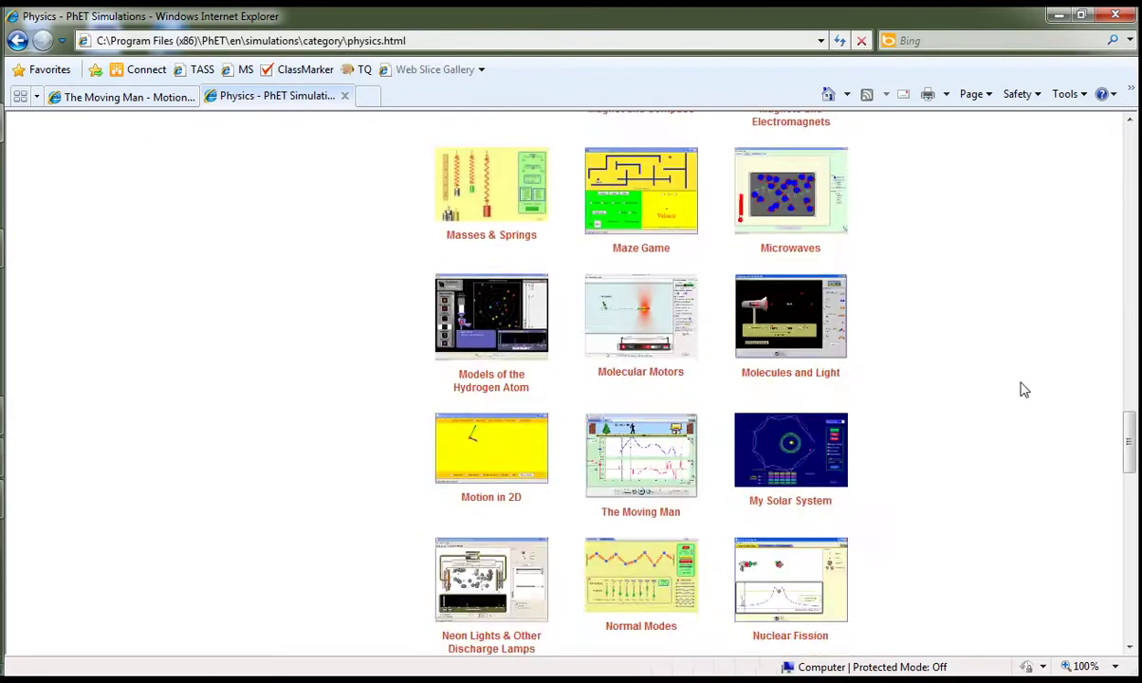
scroll(1024, 389, down, 4)
scroll(1024, 389, up, 3)
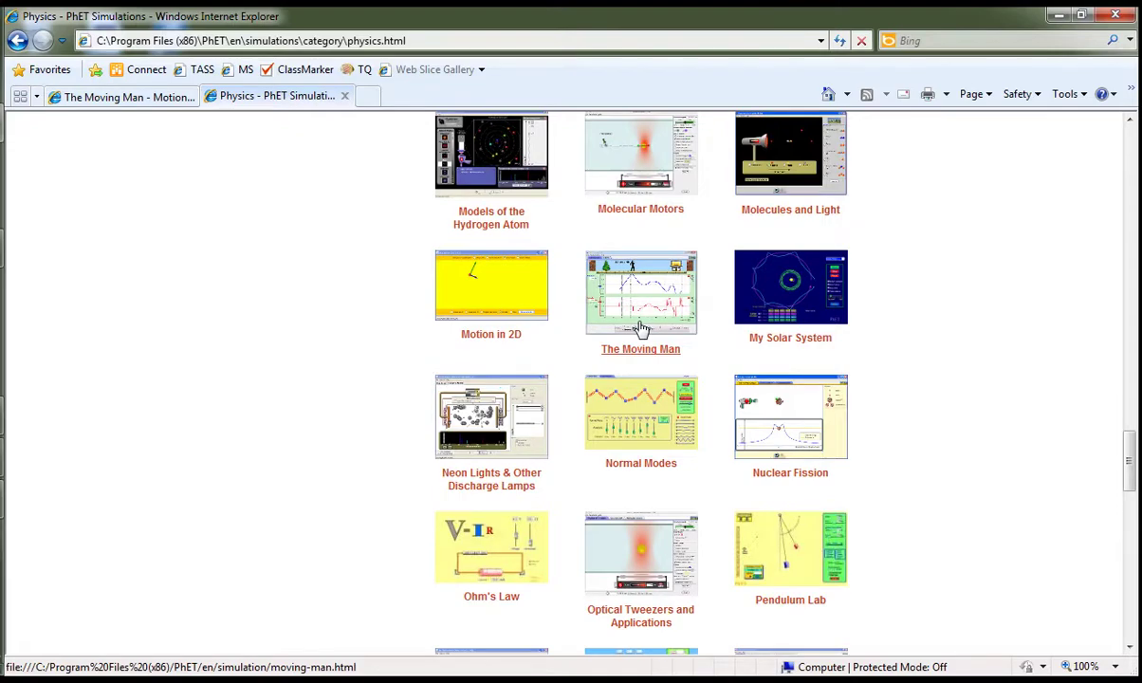
Step: Run a Bing web search for 'phet moving man' from the toolbar search box
click(145, 99)
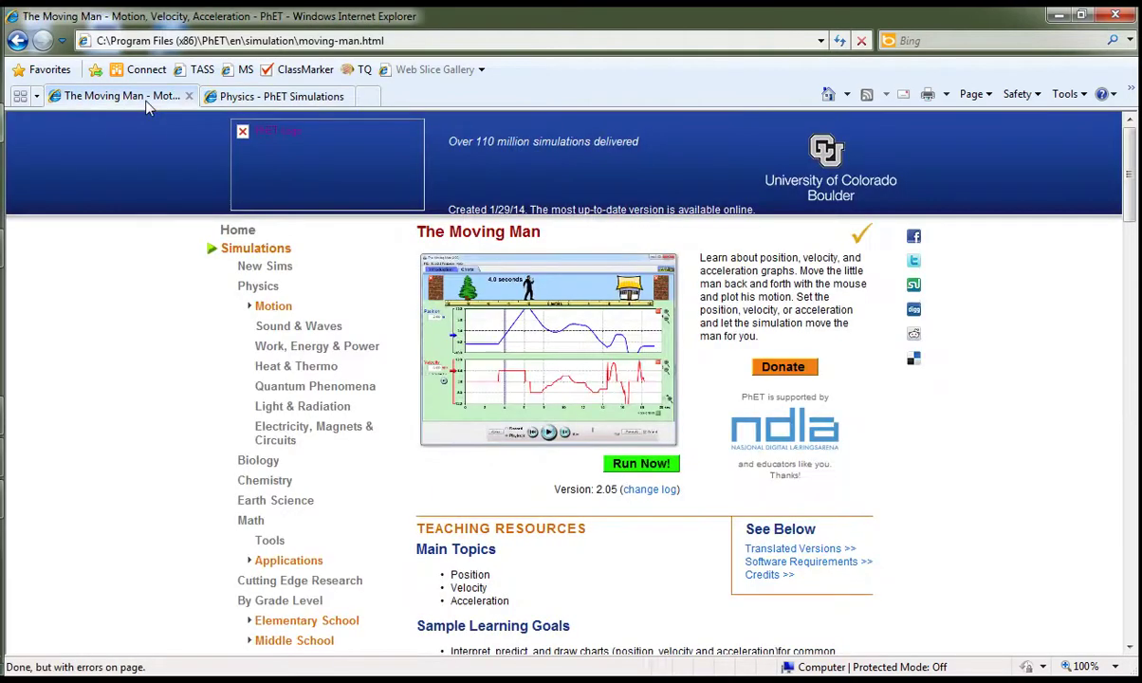
click(971, 42)
text(p)
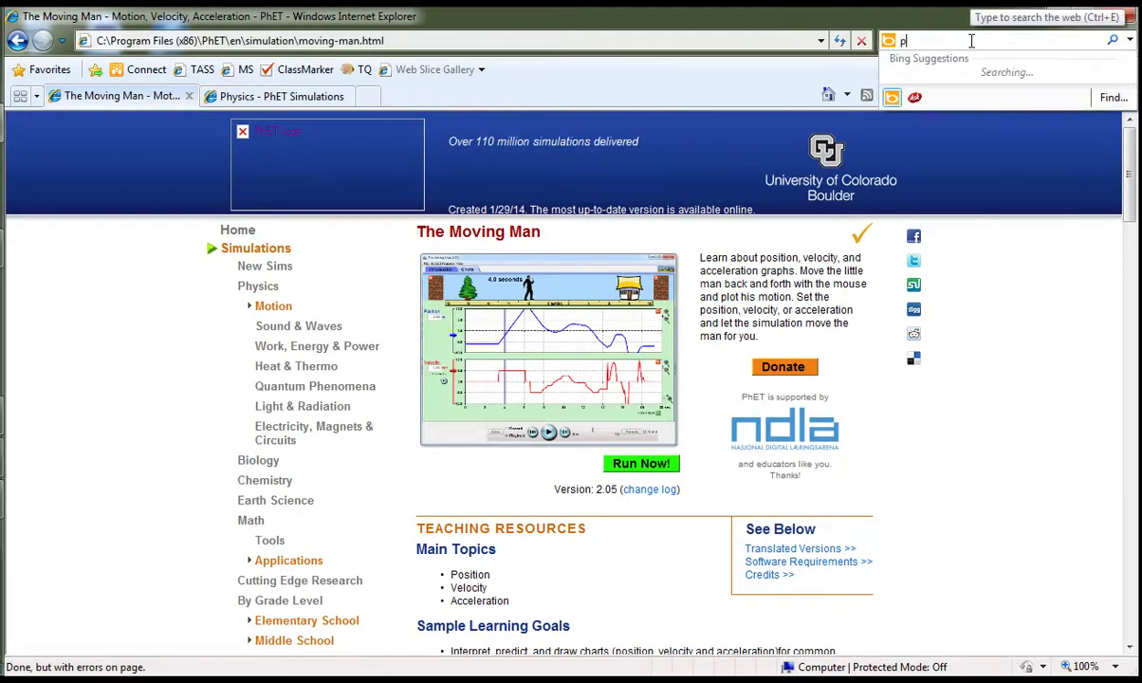
text(het )
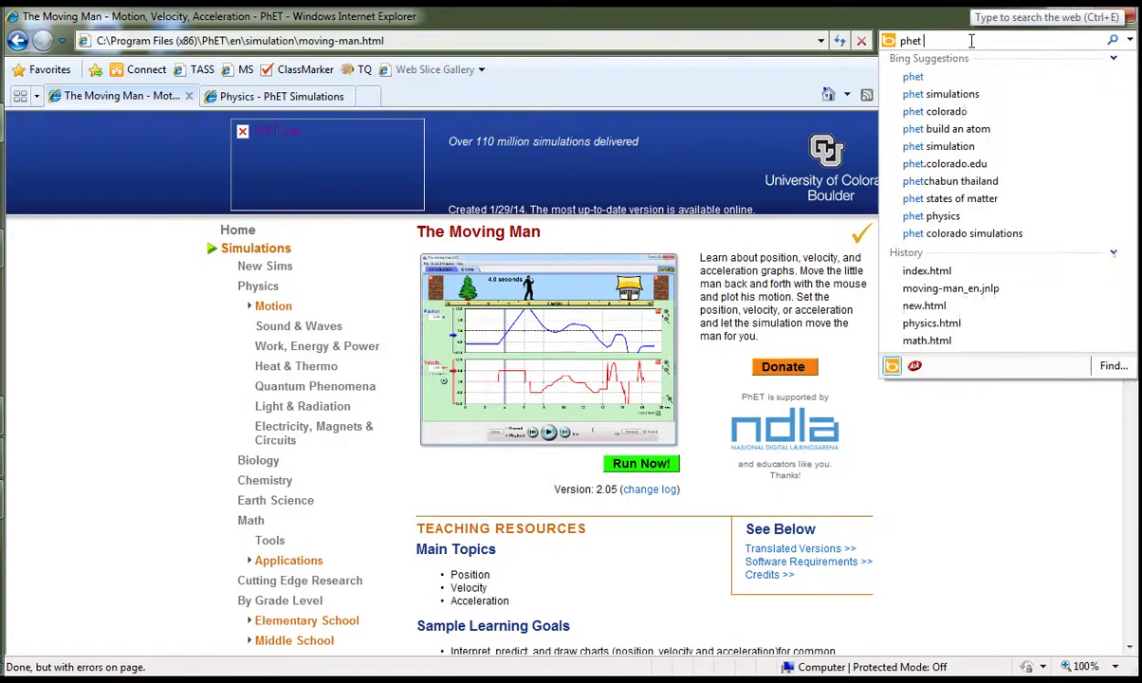
text(moving man)
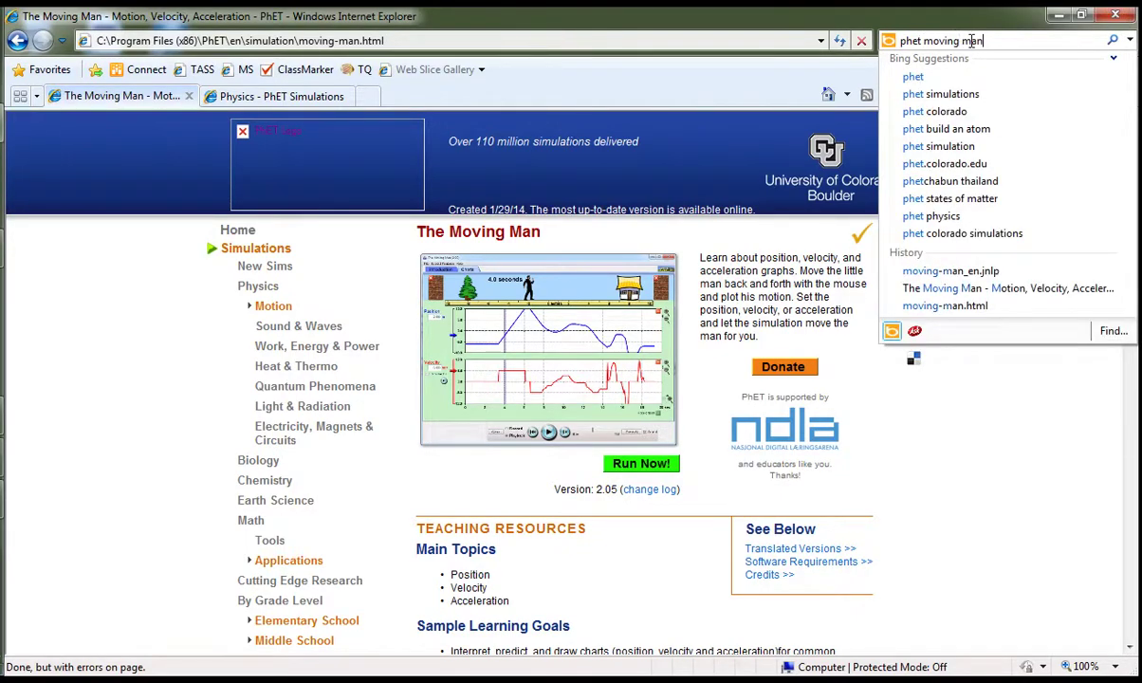
key(Return)
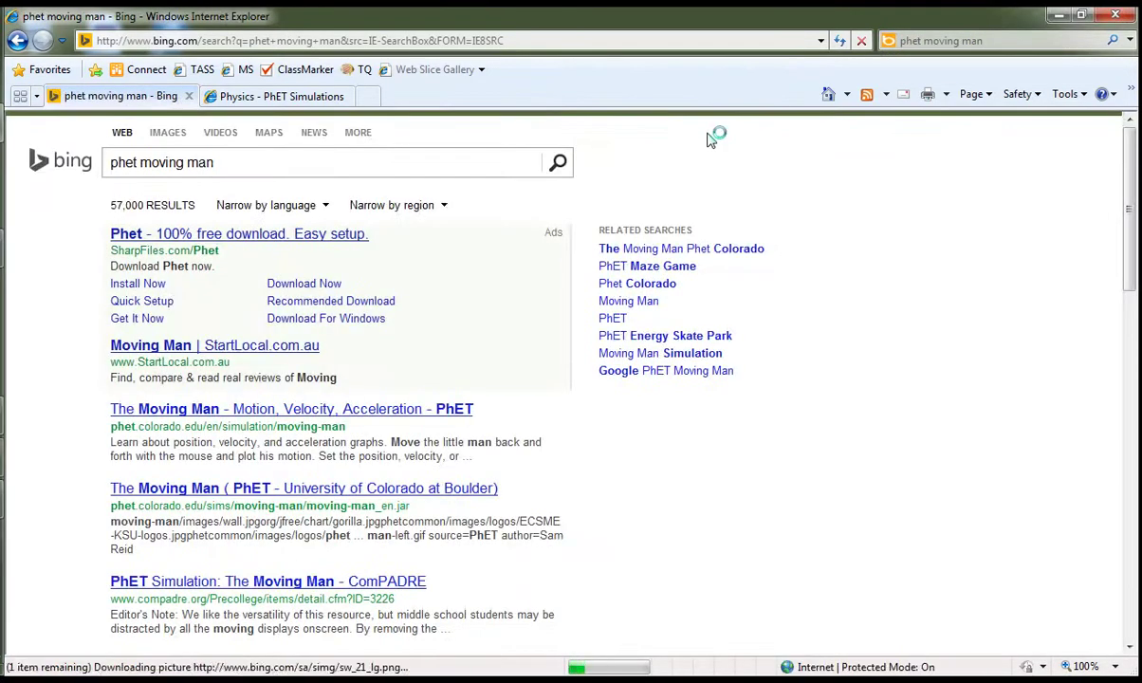
Step: Open The Moving Man from the Physics list, run it, and approve the security prompt
click(313, 101)
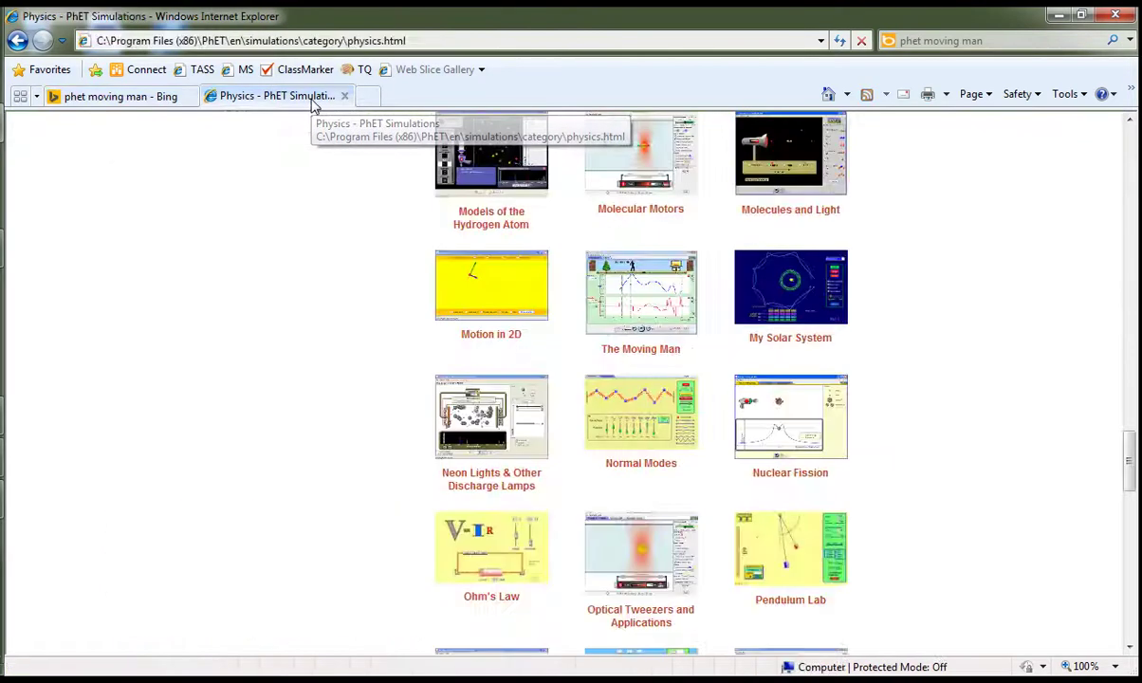
click(642, 351)
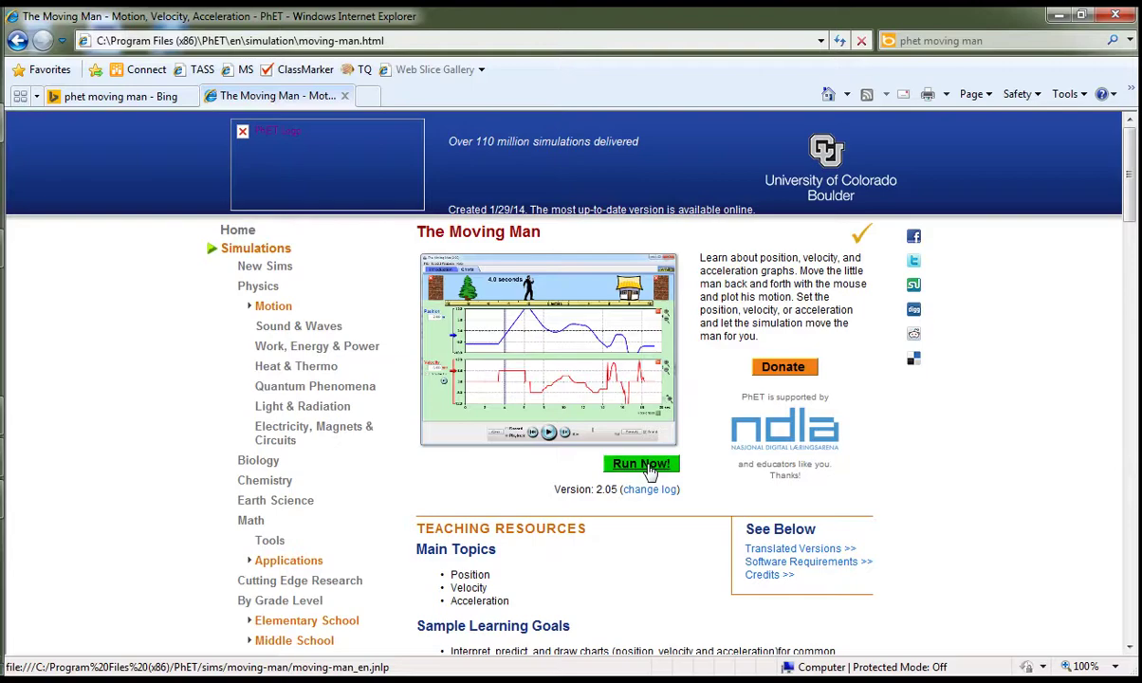
click(646, 467)
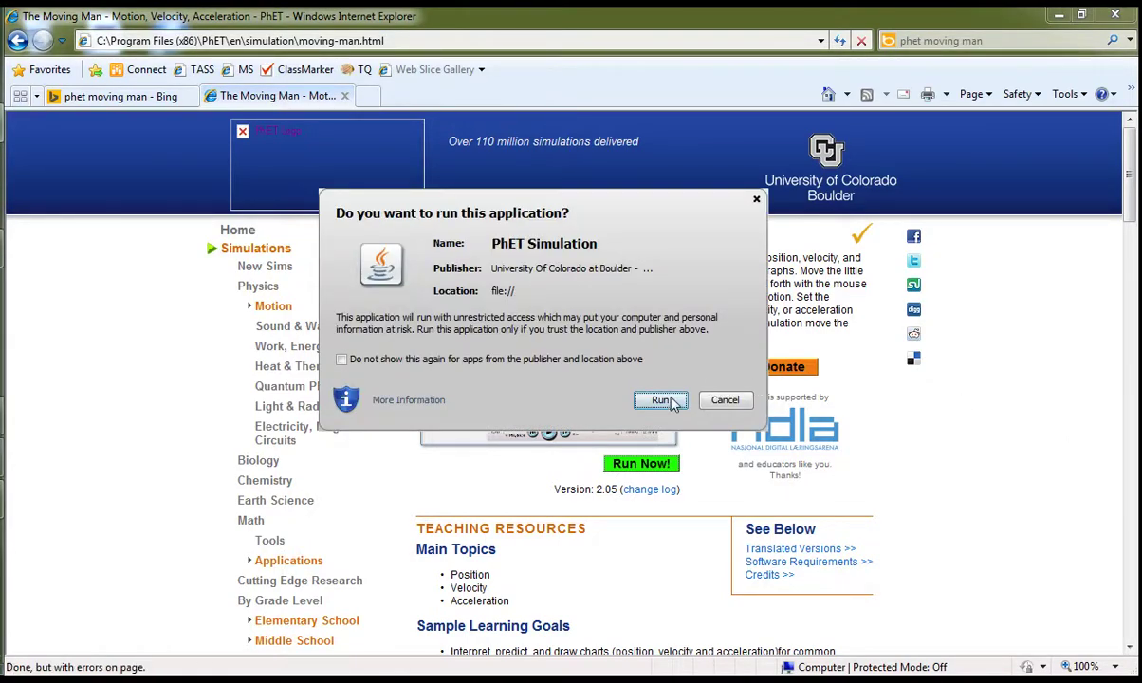
click(644, 396)
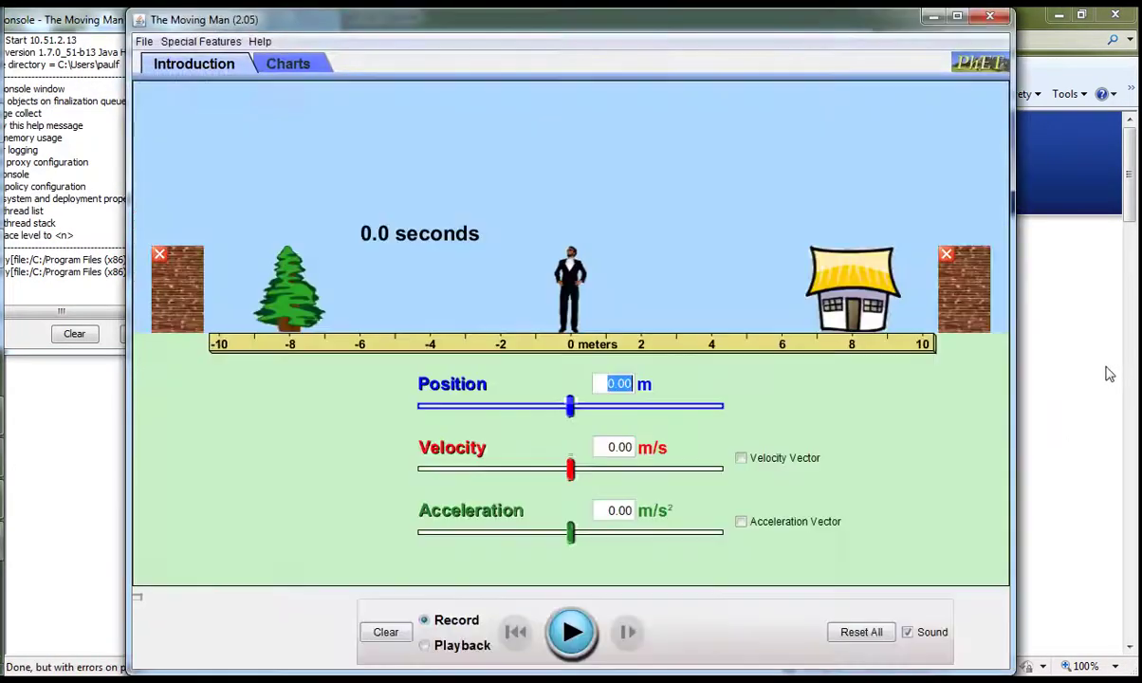
Step: Maximize the simulation window, walk the man right, then set his position to 2 m
double_click(966, 30)
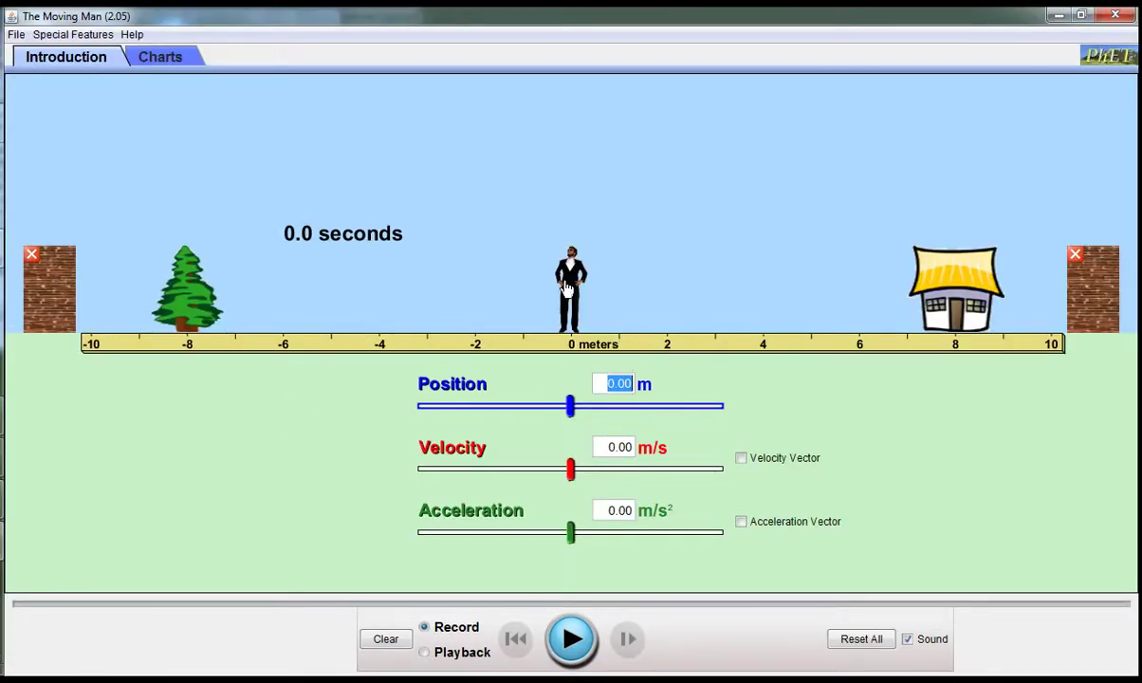
drag(569, 289, 812, 283)
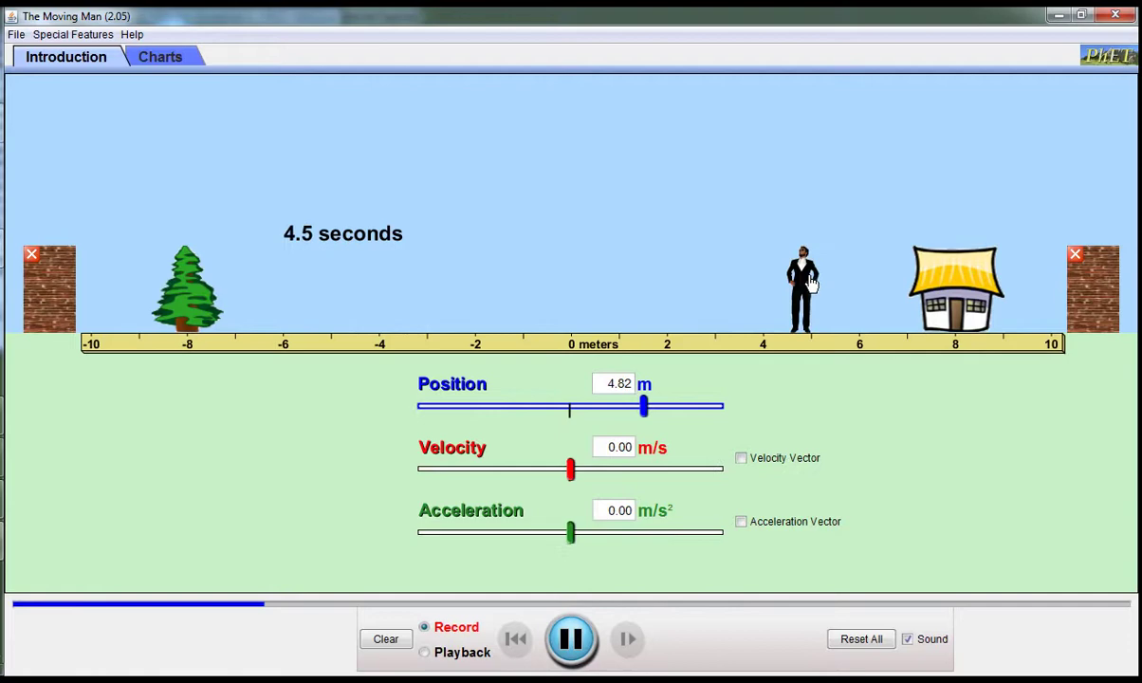
click(621, 386)
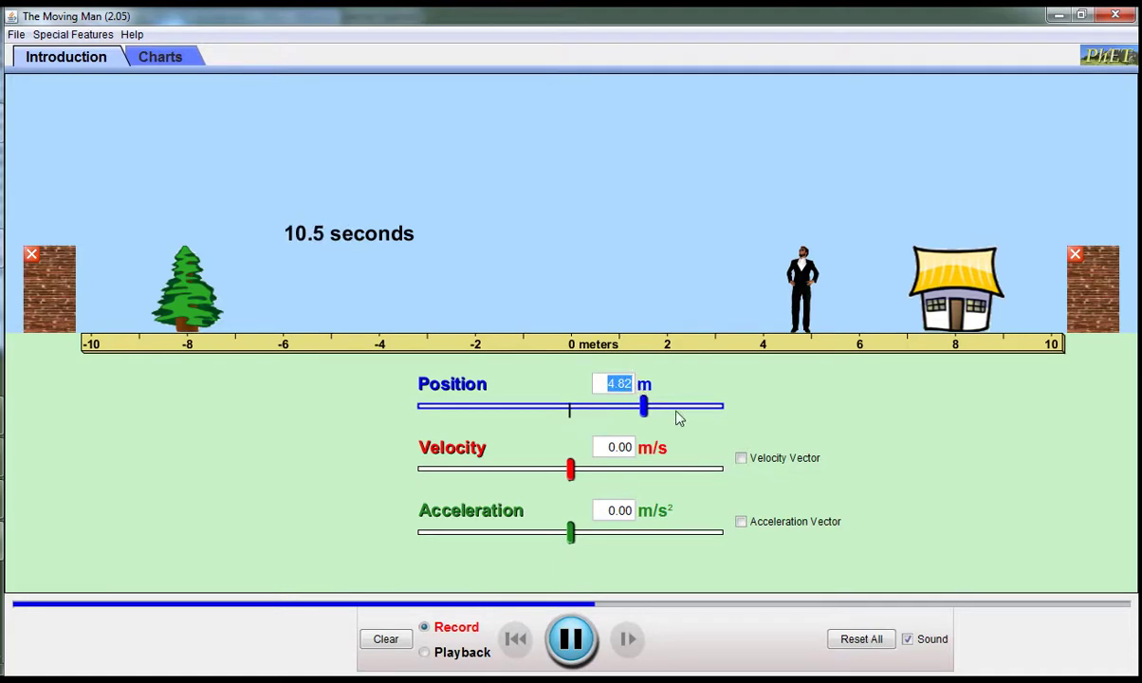
text(2)
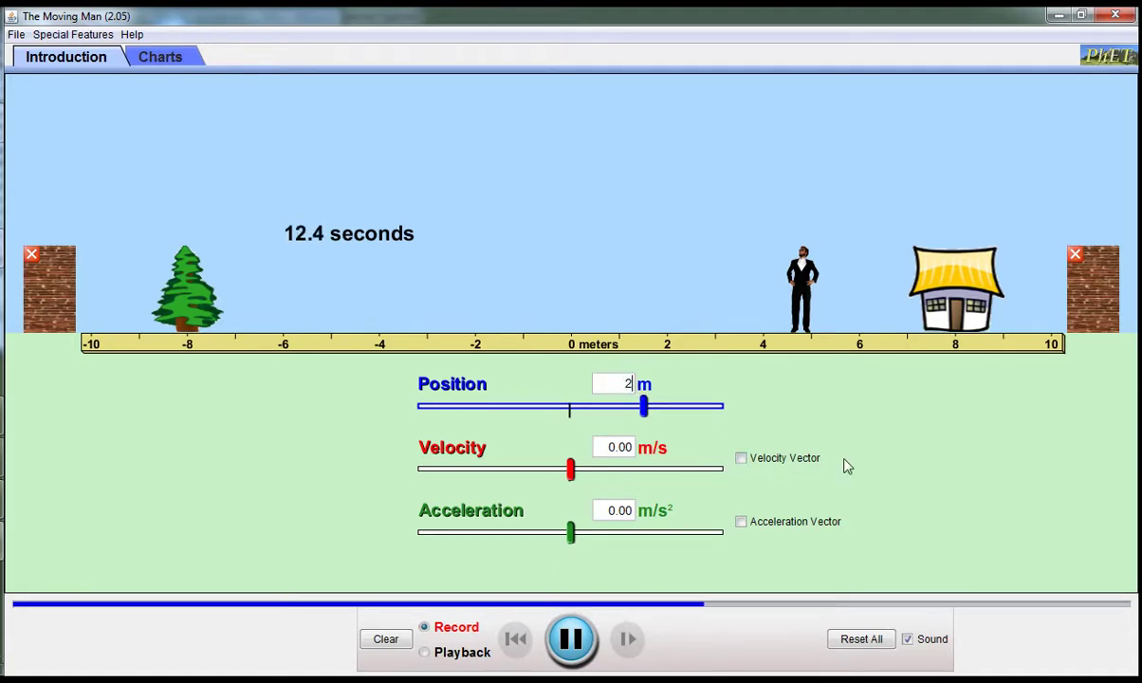
key(Return)
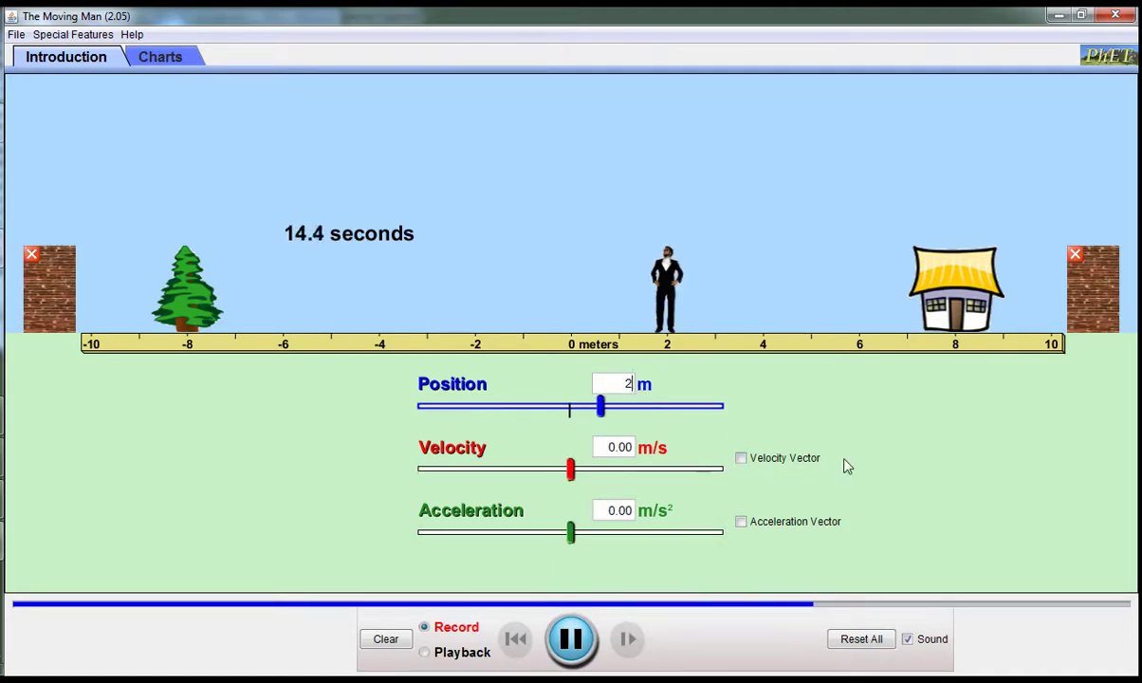
Step: Set the man's velocity to 1 m/s and acceleration to 1 m/s²
double_click(617, 453)
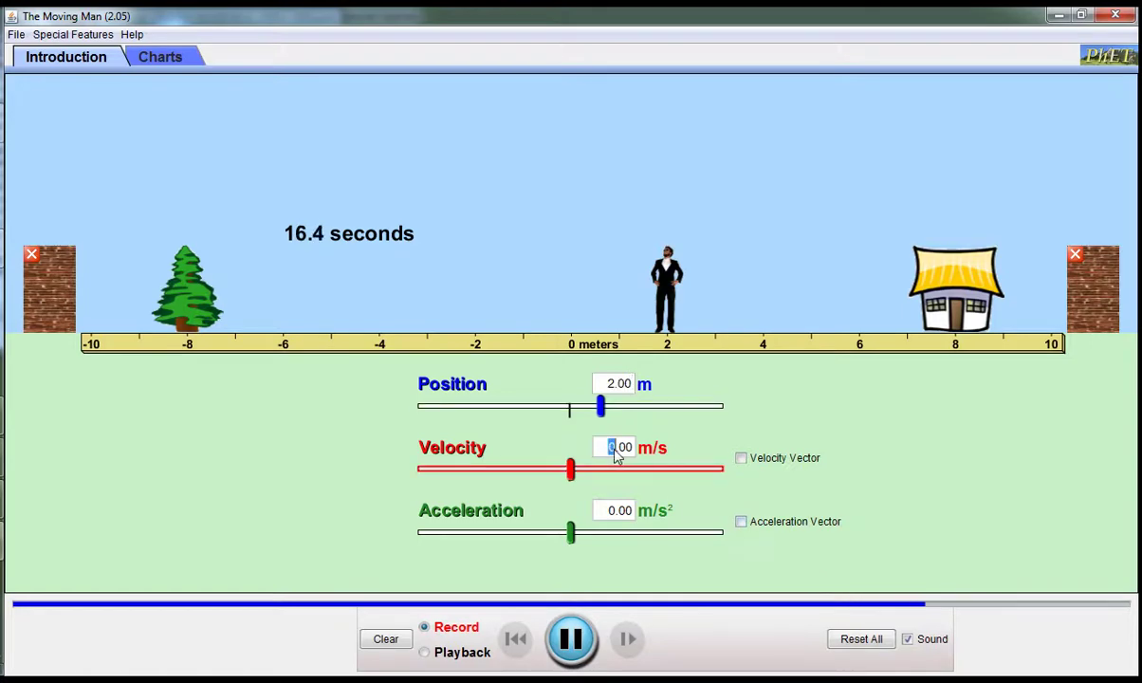
text(1)
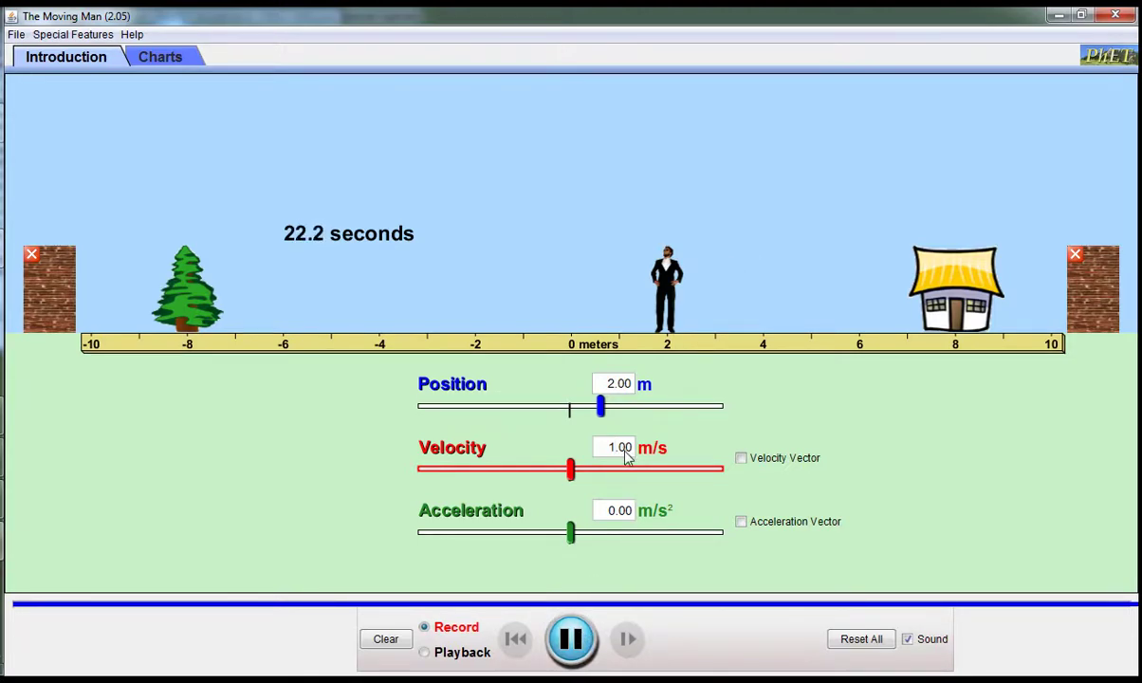
key(Return)
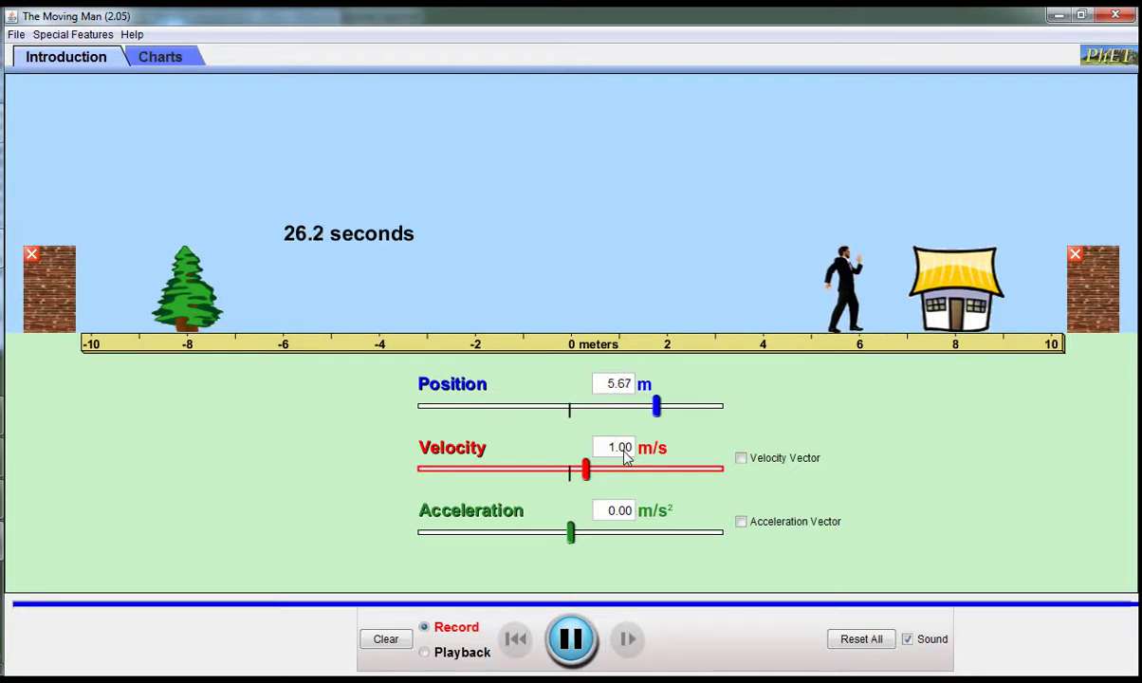
click(617, 514)
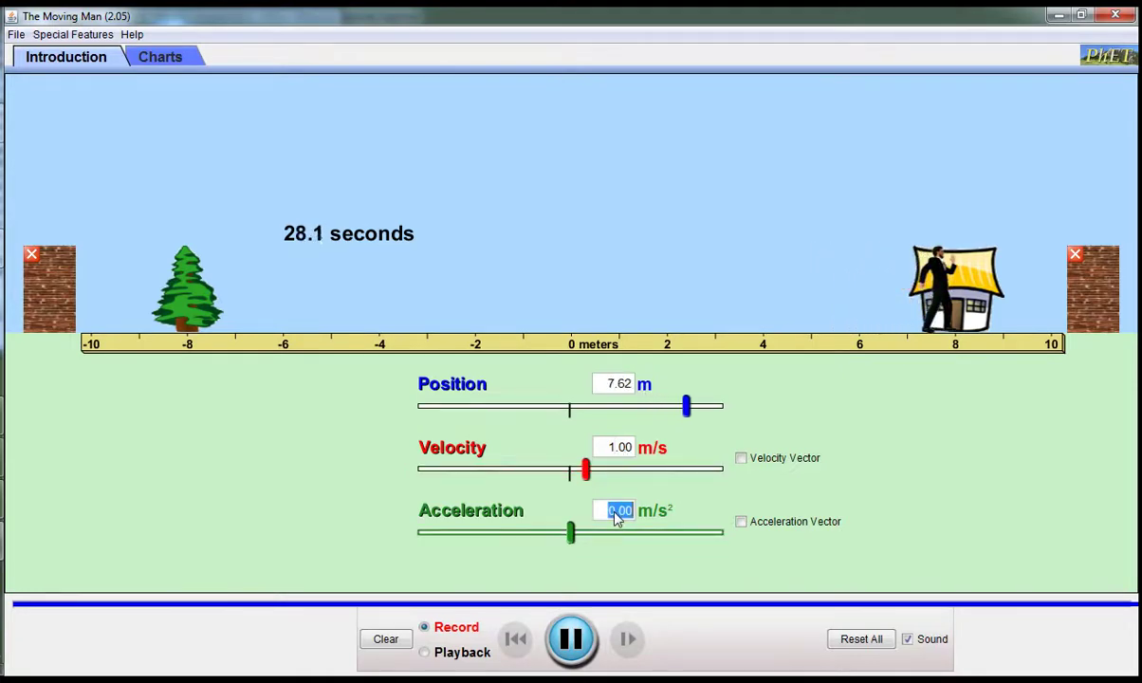
text(1)
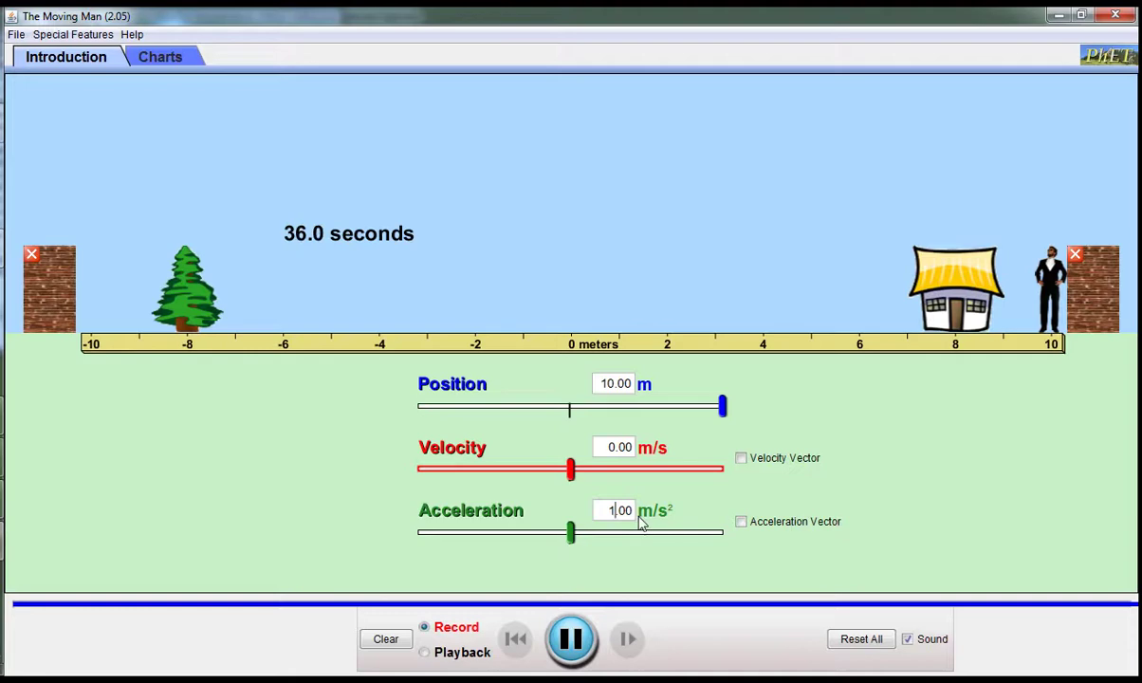
key(Return)
Step: Drag the man back from the wall, reapply 1 m/s² acceleration, and switch sound off
drag(1049, 270, 556, 324)
click(613, 512)
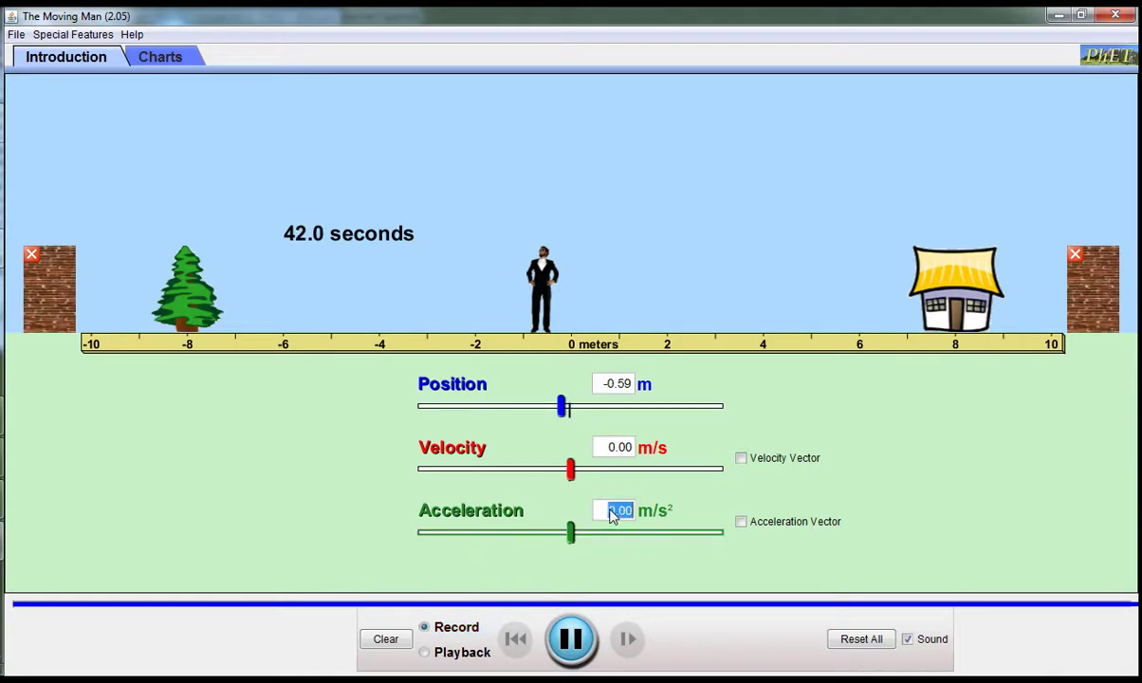
text(1)
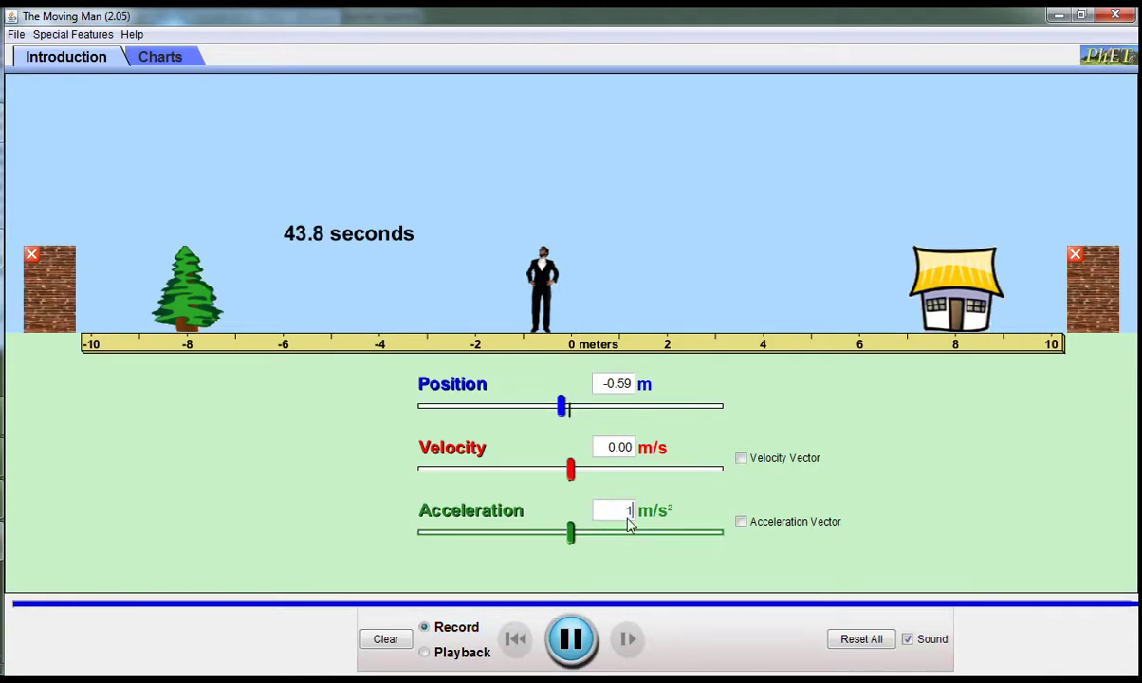
key(Return)
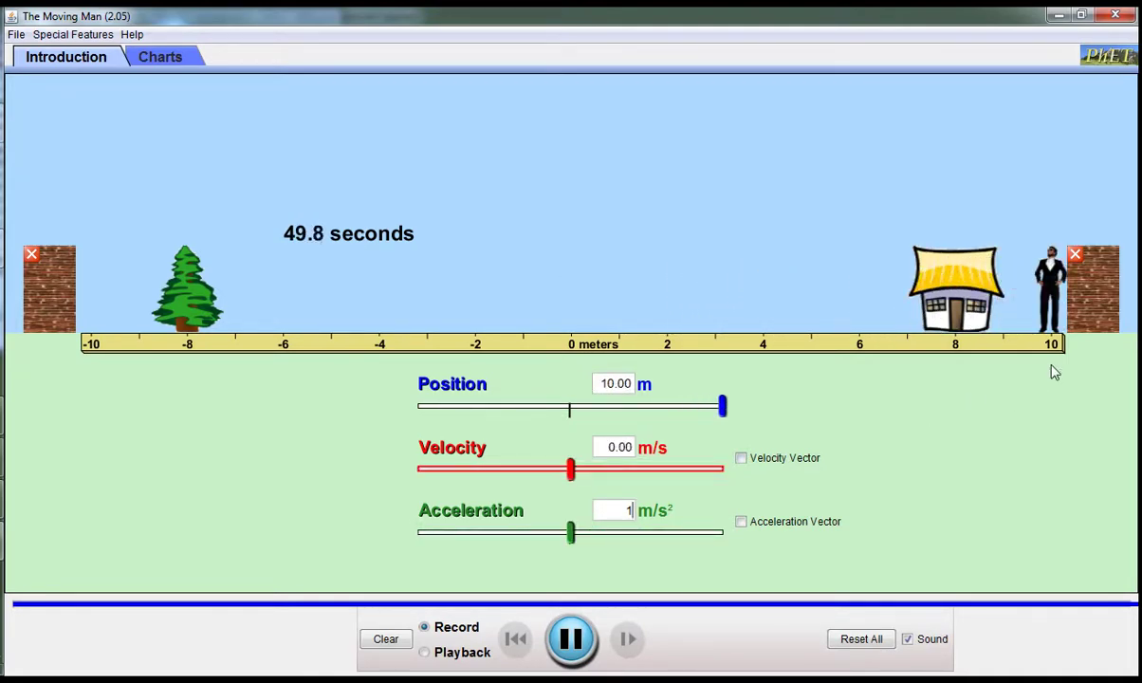
click(909, 642)
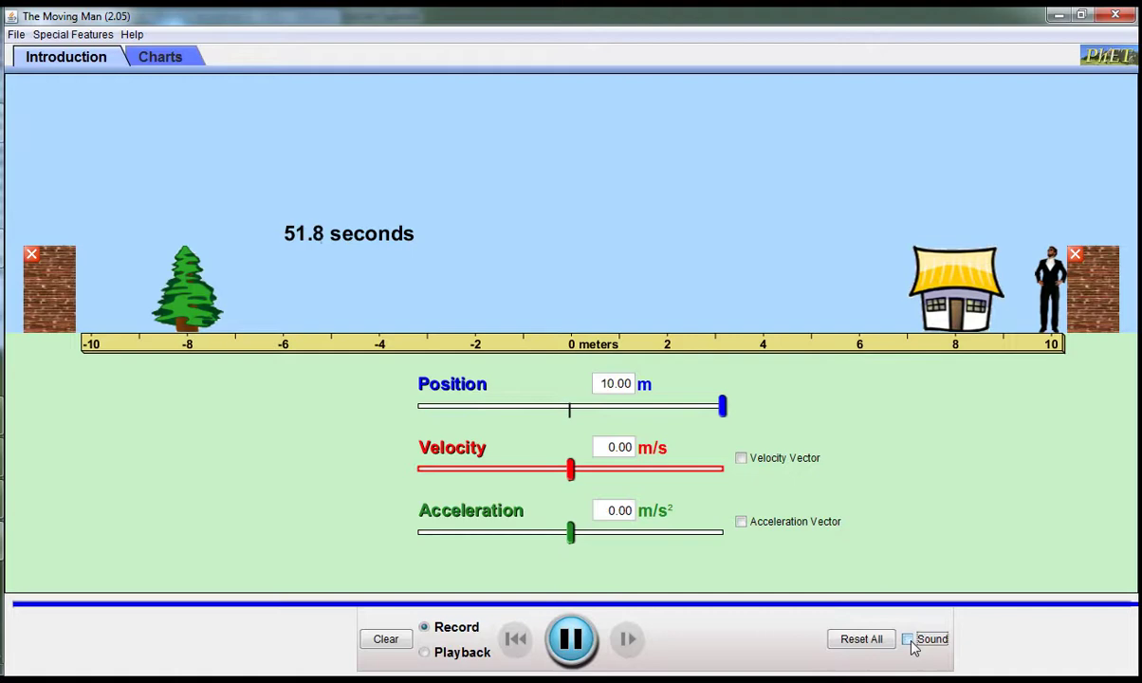
Step: Remove the walls and drag the Velocity slider to about 2.86 m/s
click(1076, 257)
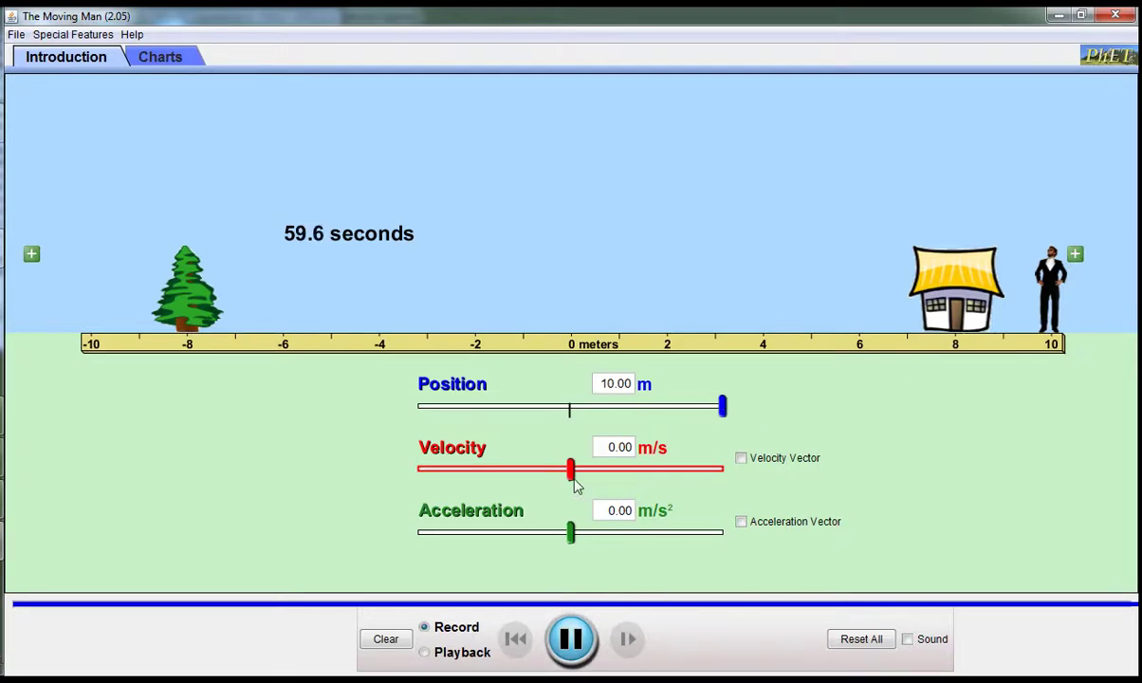
drag(572, 472, 617, 474)
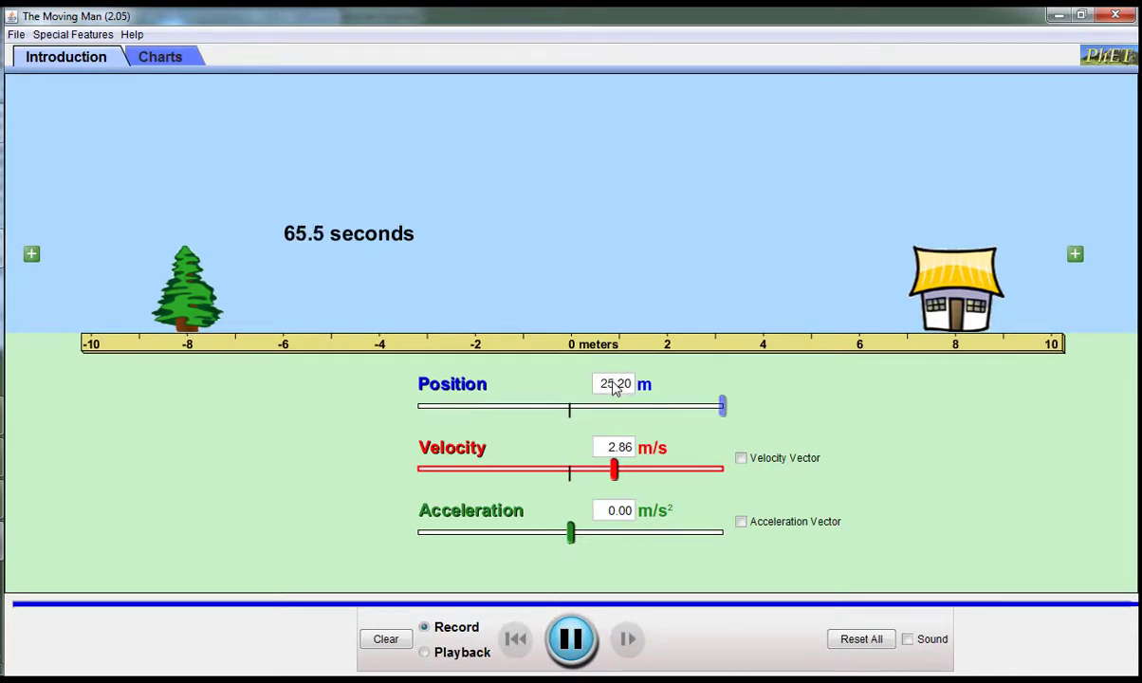
Step: On the Charts tab, drag the man out and back, pausing at 15.3 seconds
click(161, 58)
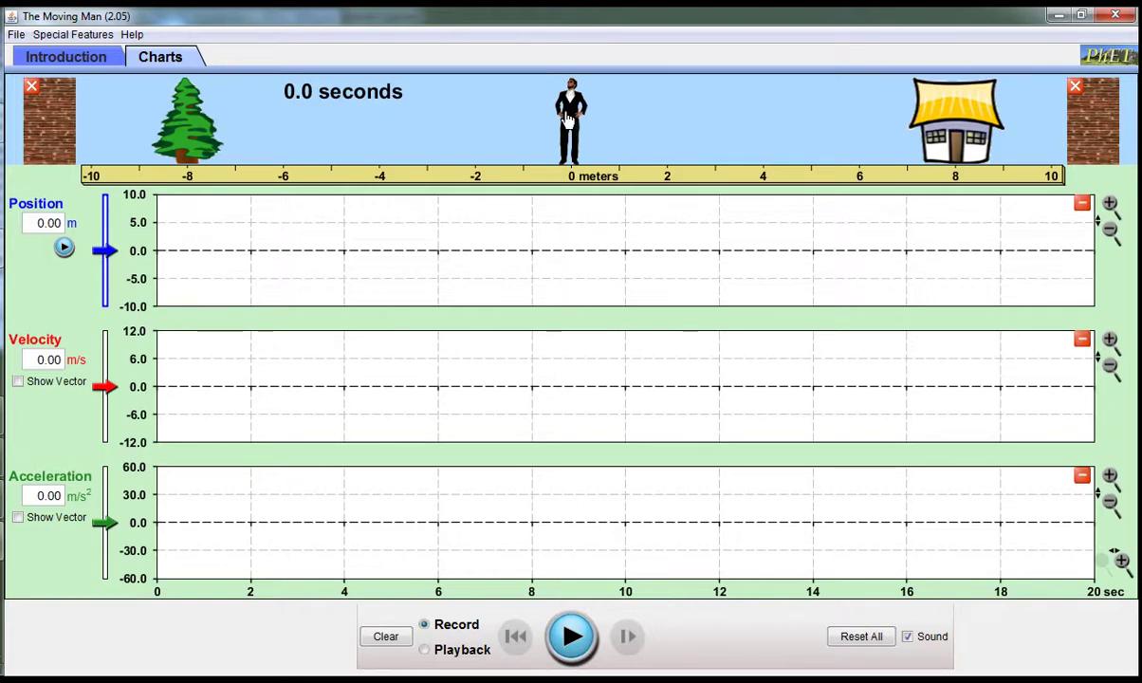
drag(568, 119, 587, 141)
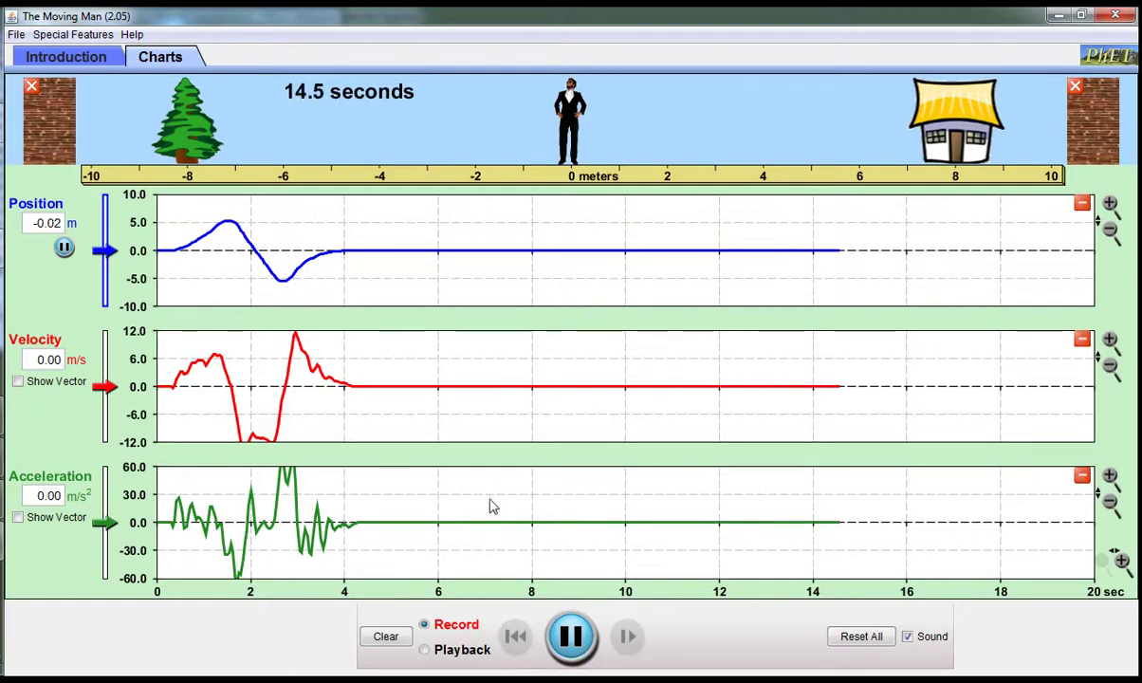
click(574, 653)
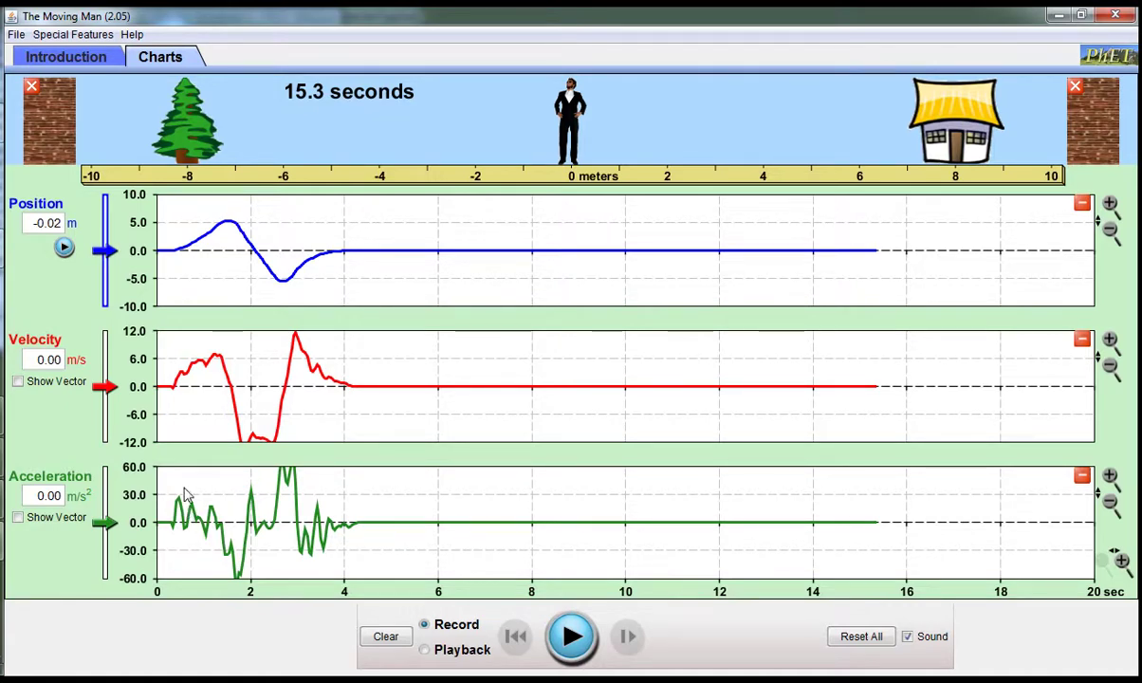
Step: Reset all settings and set the man's velocity to 1.50 m/s
click(864, 639)
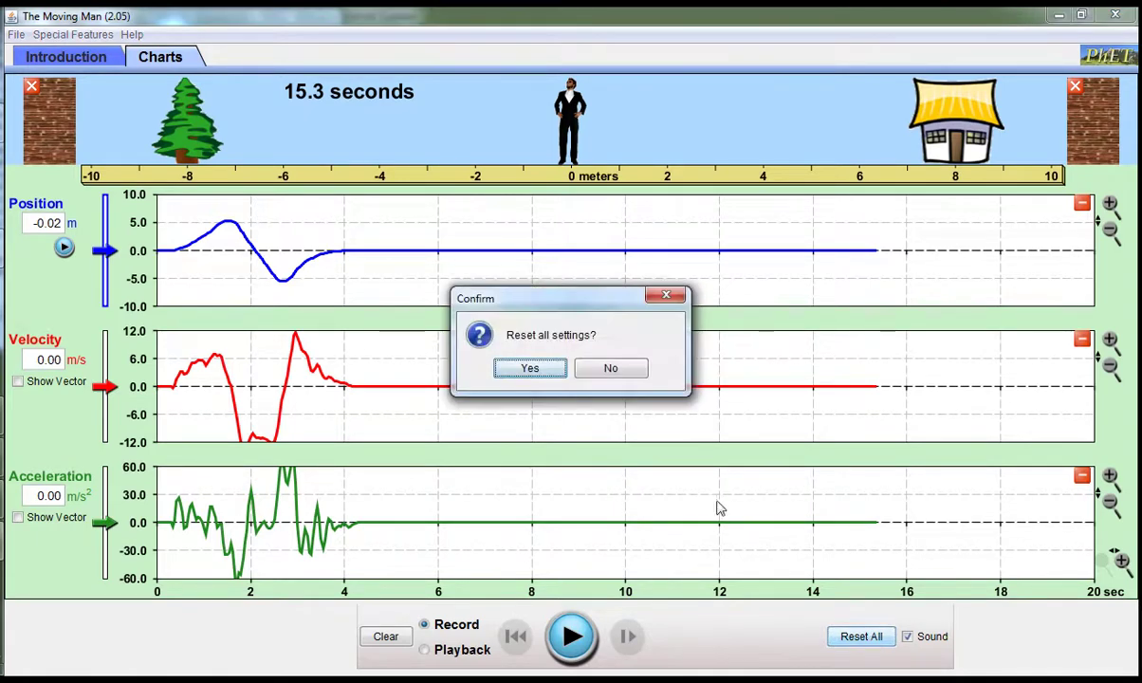
click(548, 375)
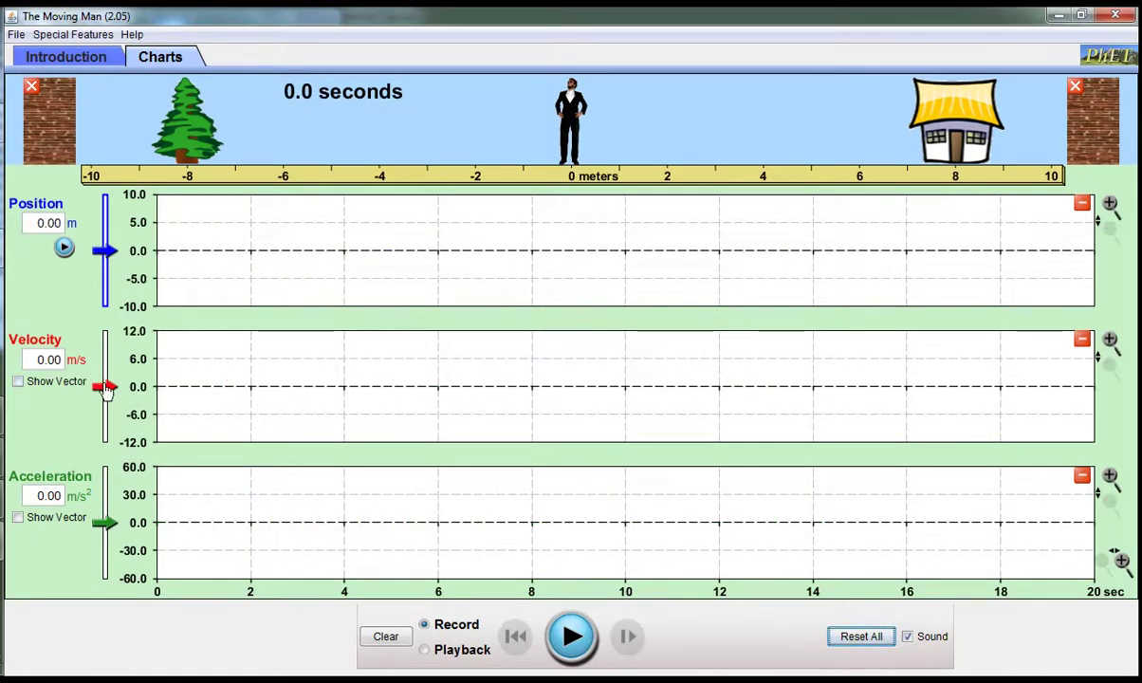
drag(105, 391, 107, 380)
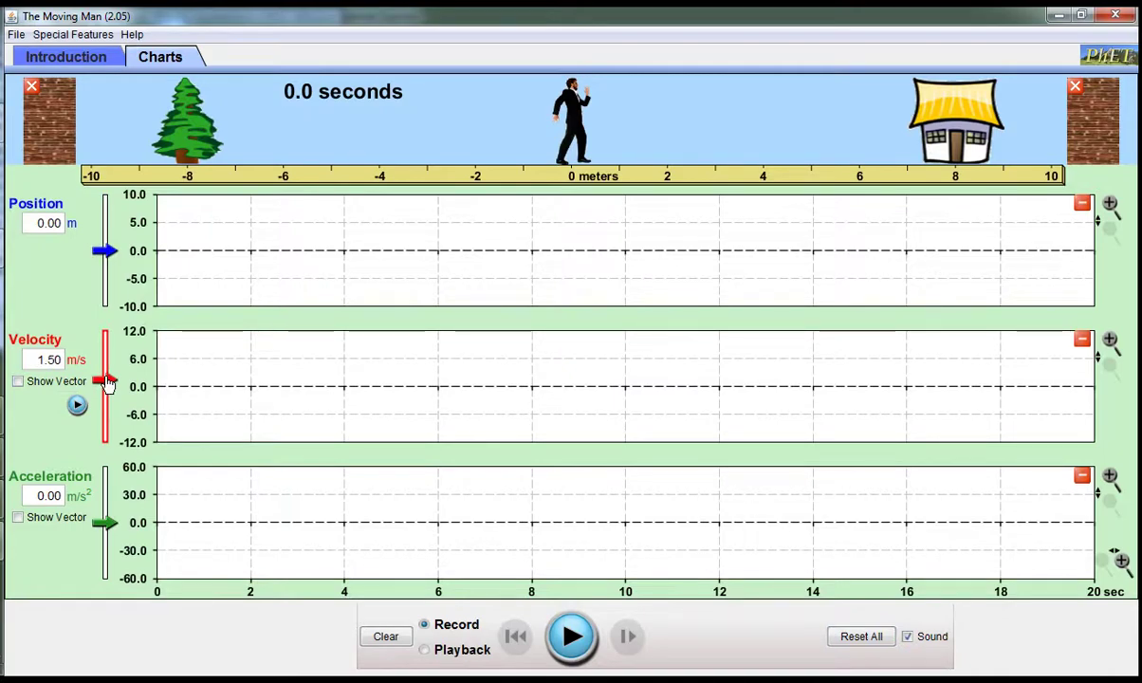
Step: Zoom the velocity graph in three levels to a ±6.9 range
click(1111, 340)
click(1111, 341)
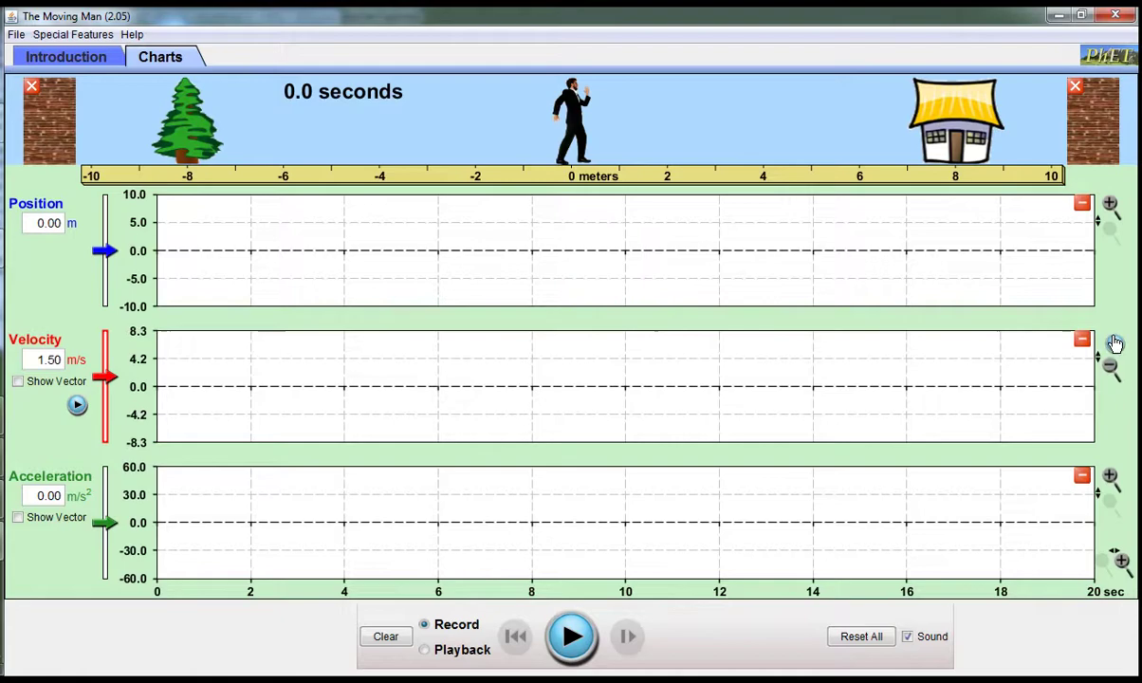
click(1111, 341)
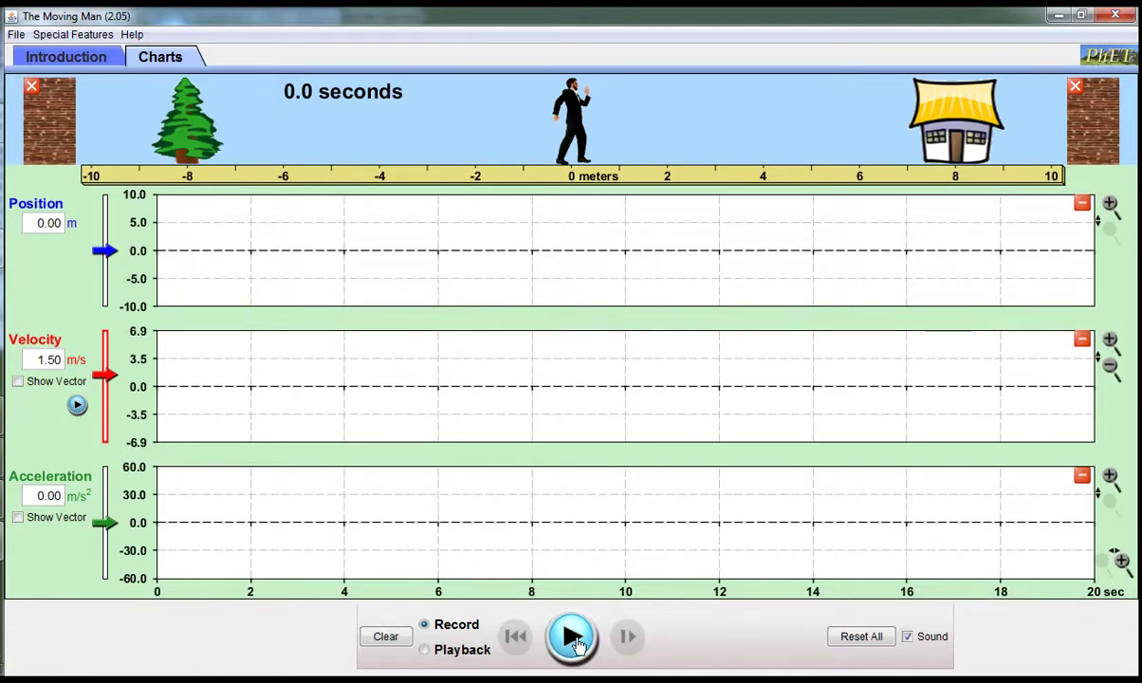
Step: Record the man walking at 1.50 m/s with walls removed, pausing at 5.4 seconds
click(575, 642)
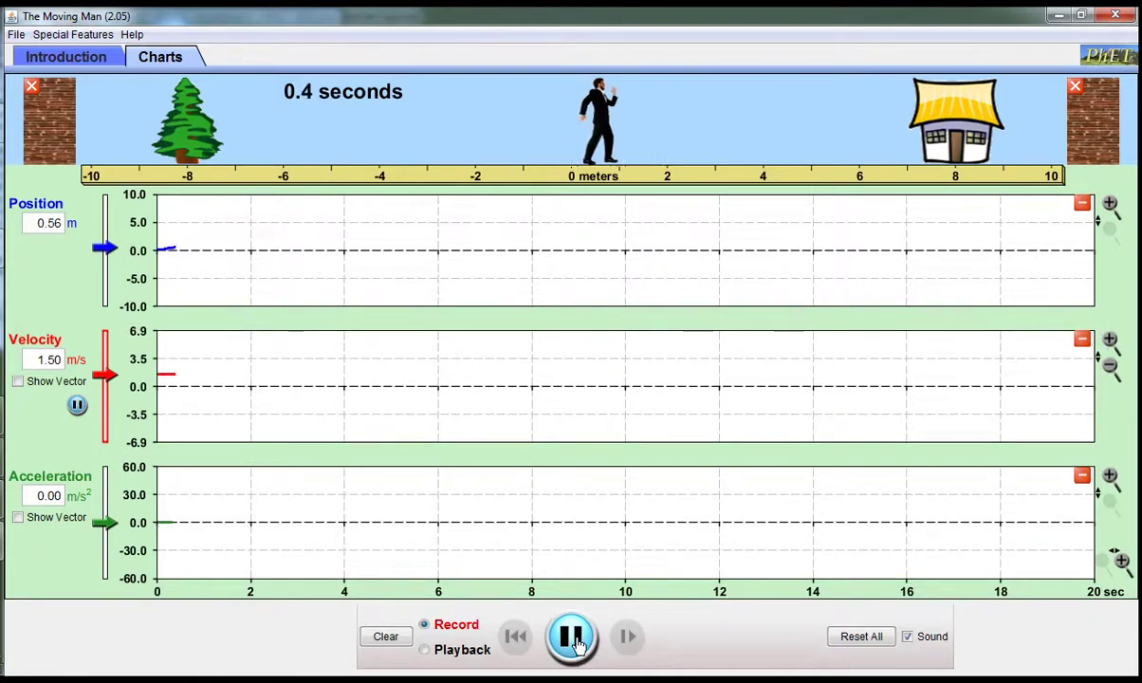
click(1074, 87)
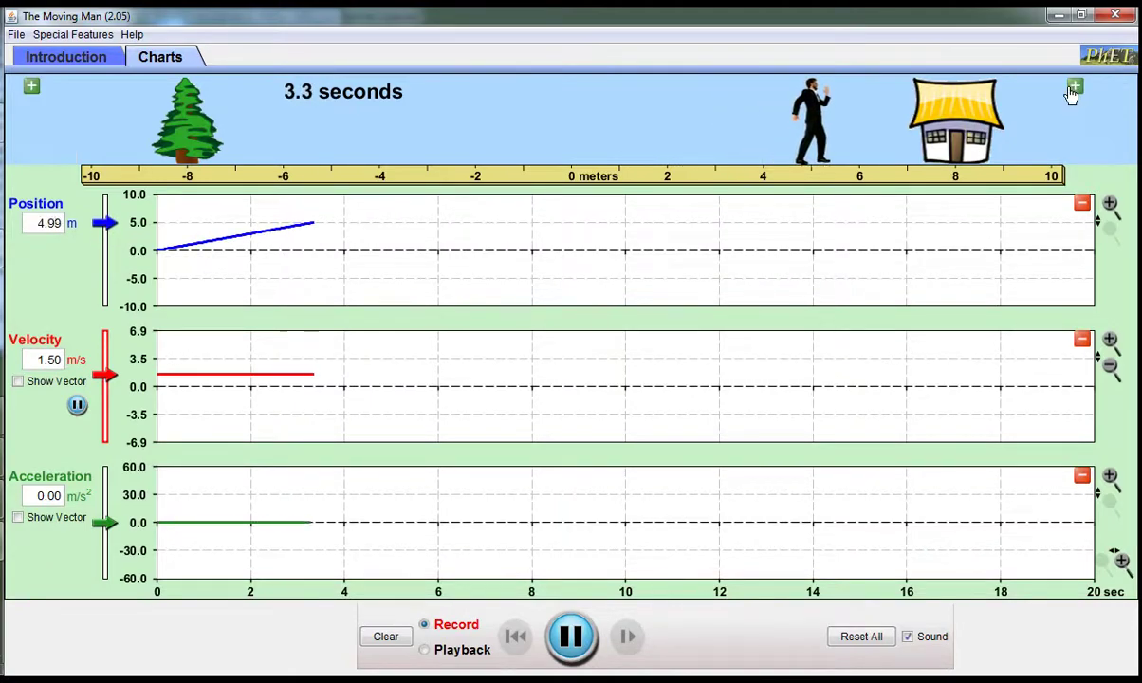
click(575, 636)
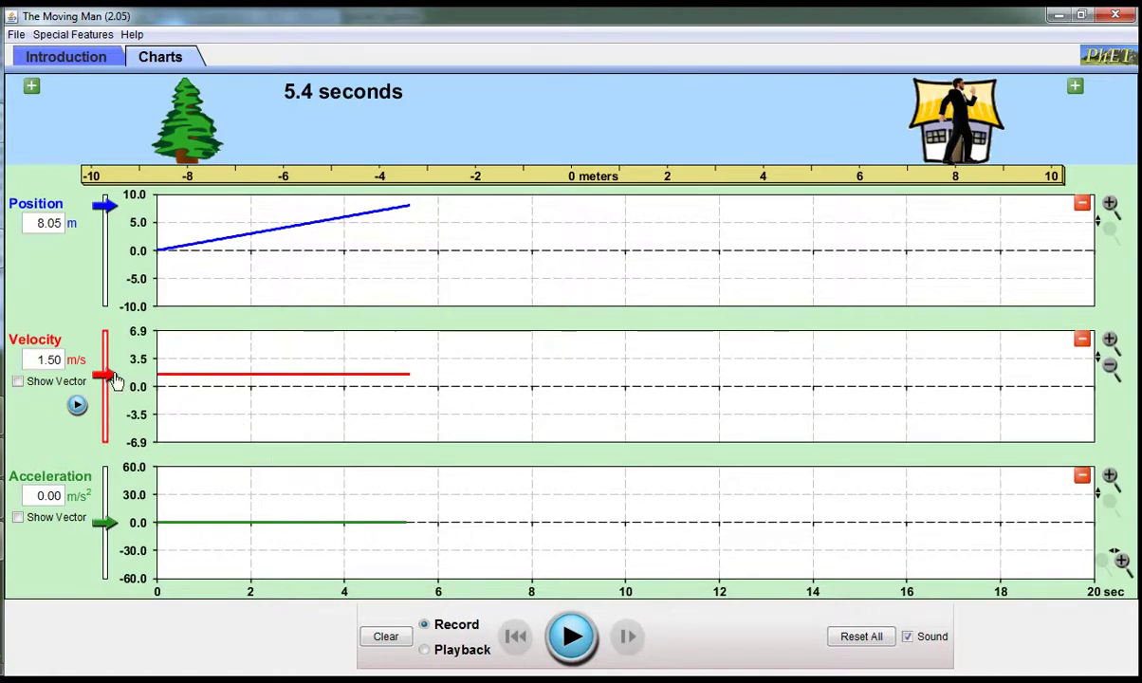
Step: Set velocity to -1.50 m/s and record the man returning to about 0 m by 10.8 seconds
drag(108, 378, 109, 406)
click(57, 359)
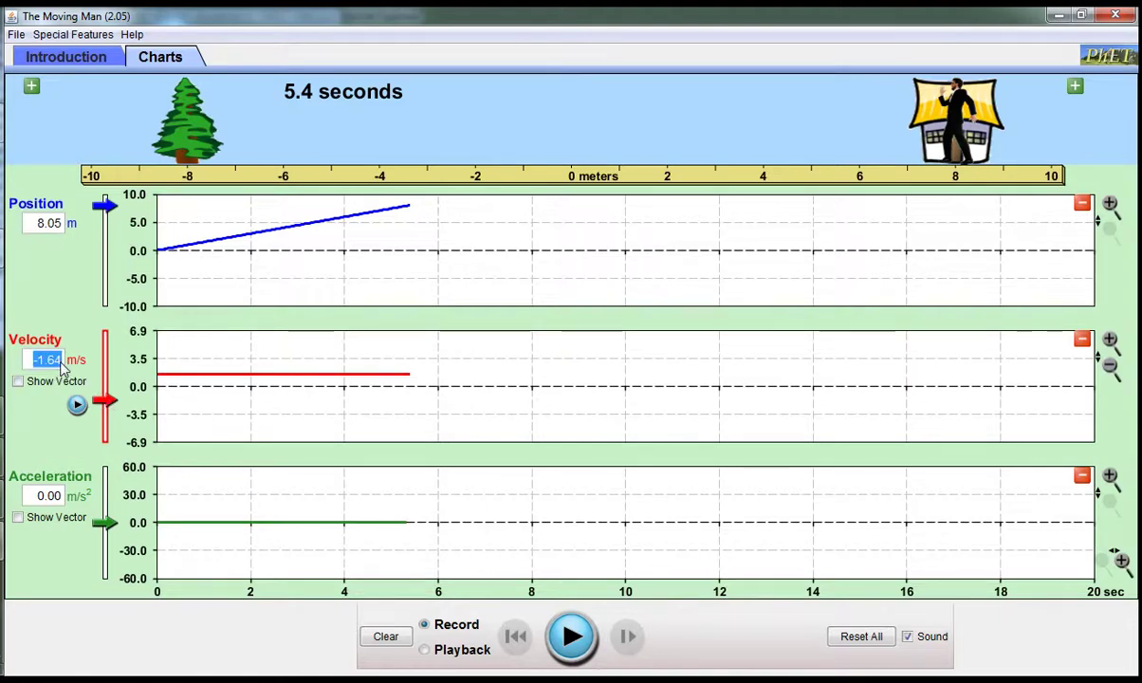
text(-1)
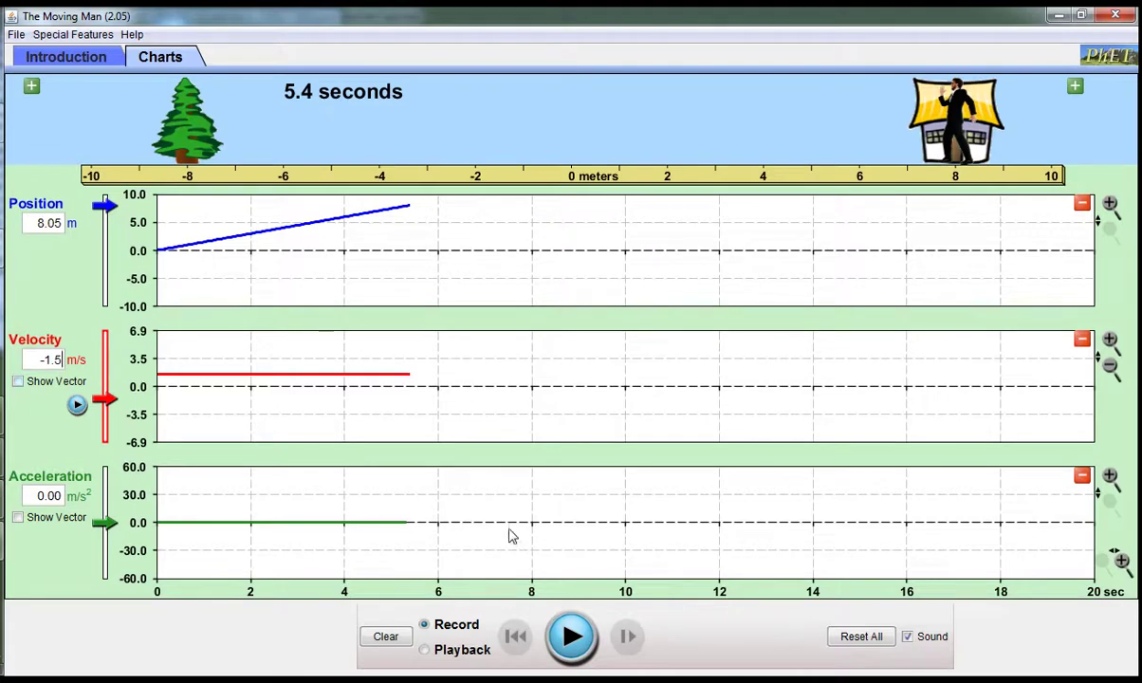
click(572, 638)
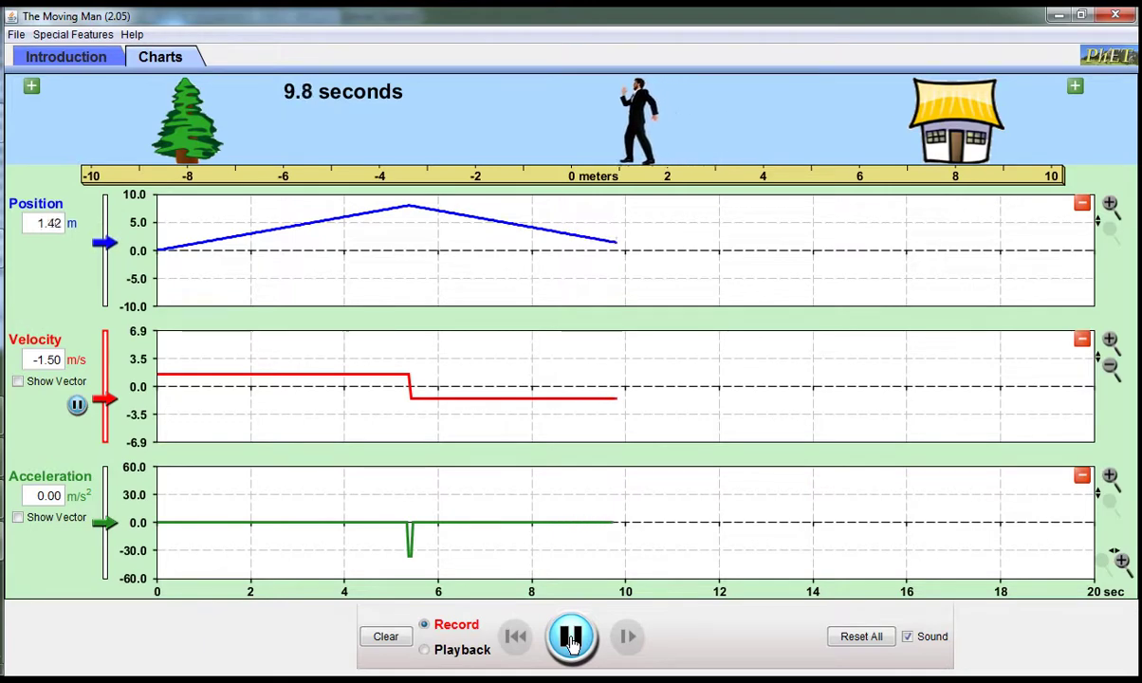
click(573, 638)
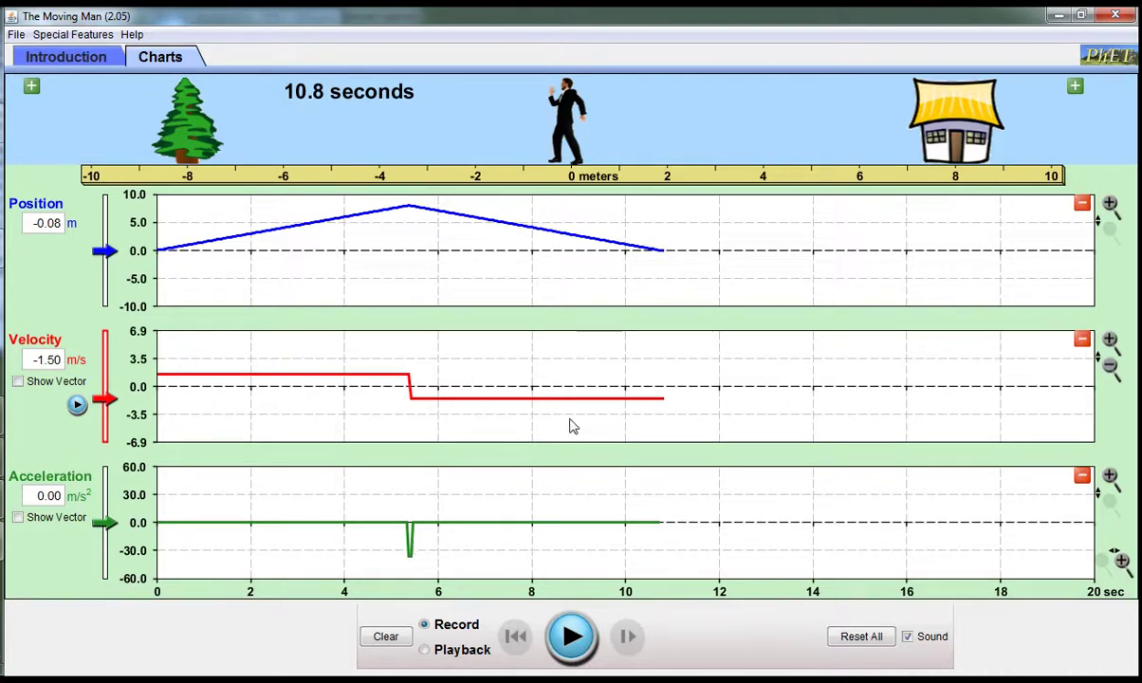
Step: Replay the recorded ±1.5 m/s out-and-back walk in playback mode, then pause it at 3.1 s (position 4.68 m)
click(426, 651)
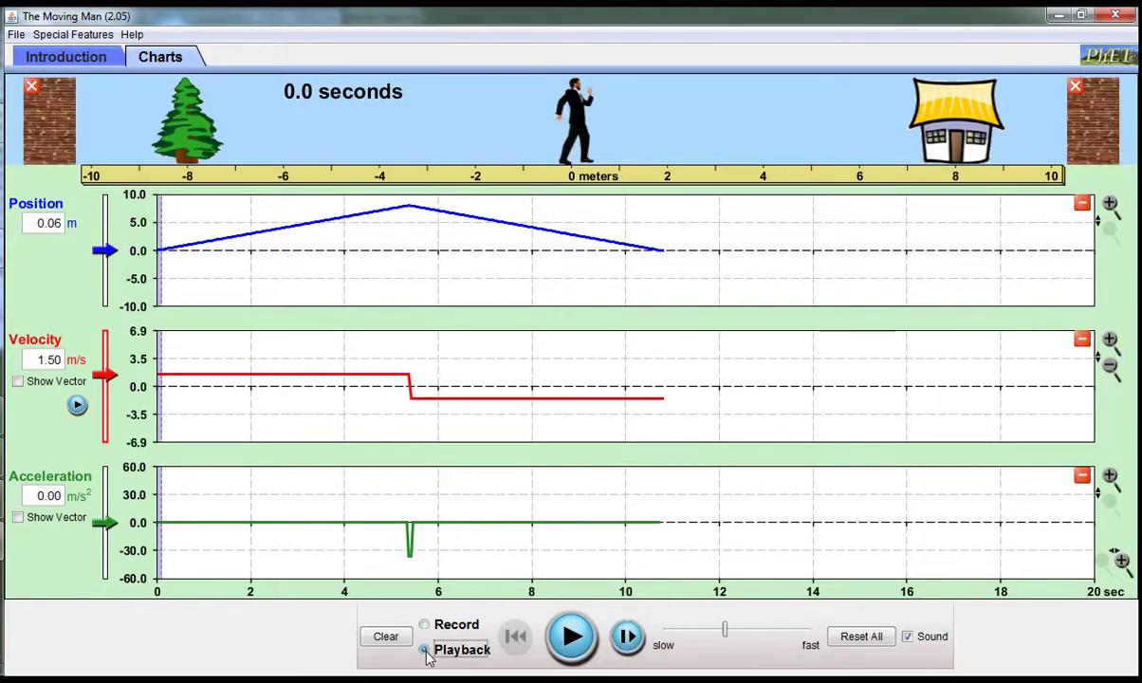
click(573, 638)
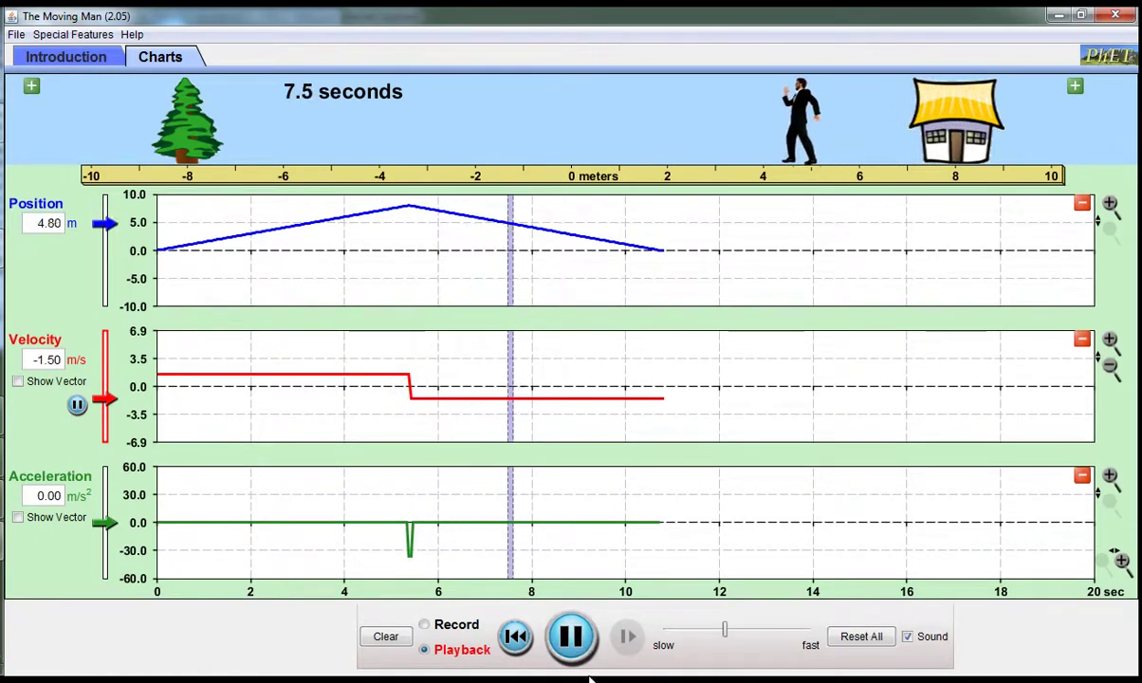
click(570, 638)
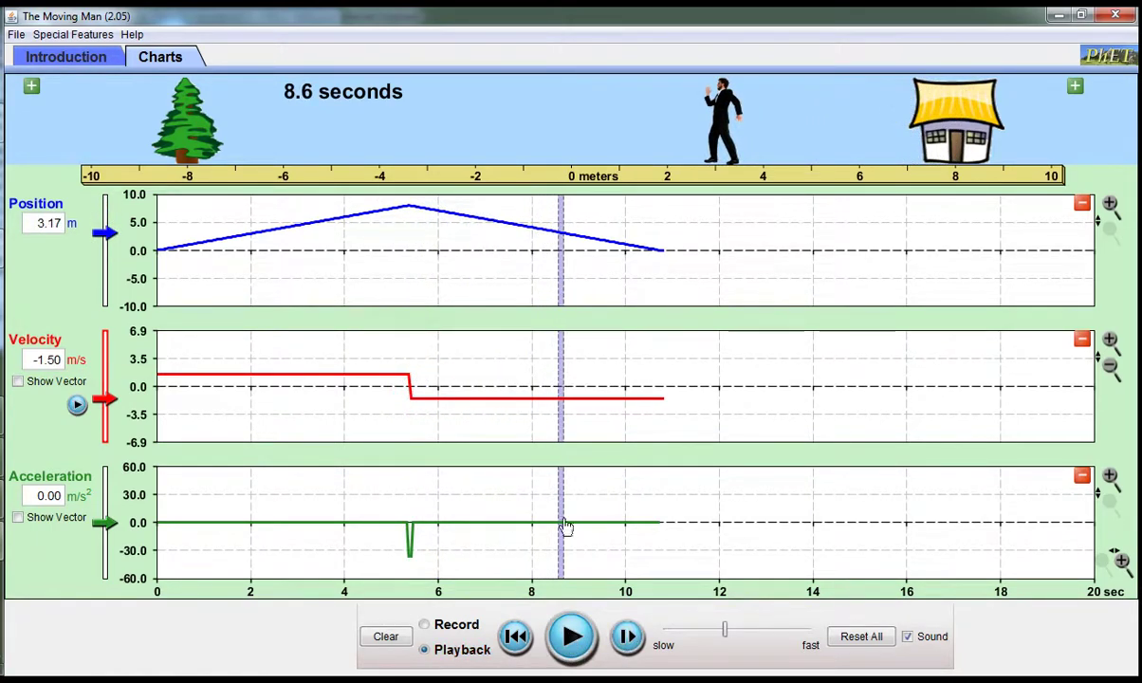
drag(563, 351, 305, 360)
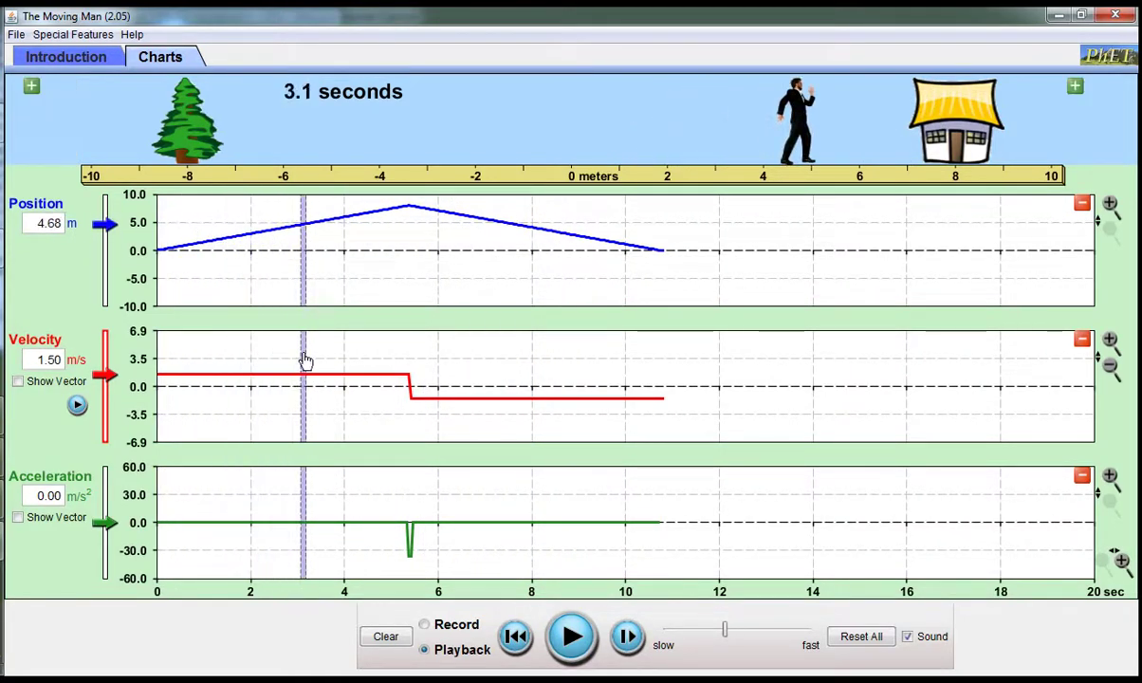